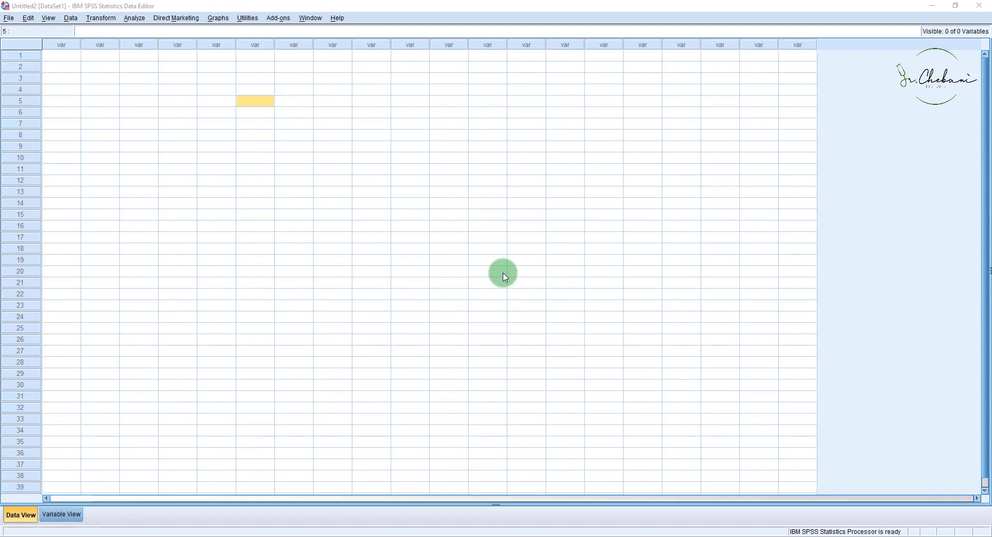
click(9, 18)
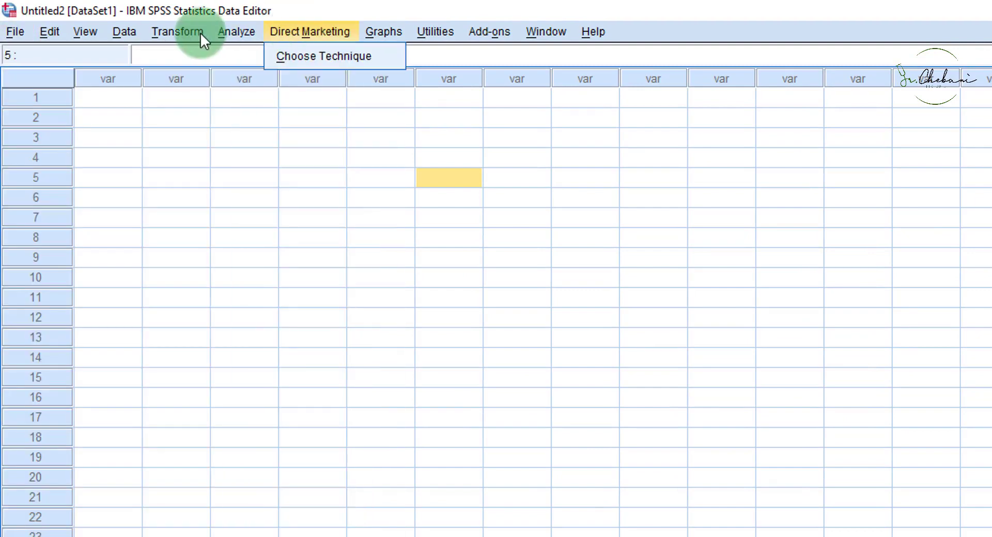
mouse_move(229, 29)
mouse_move(261, 74)
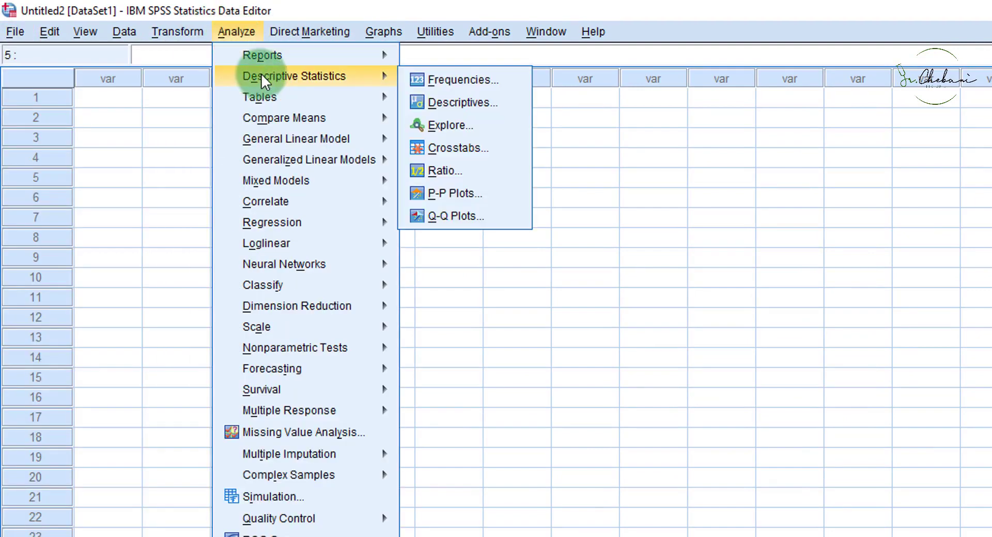
click(466, 124)
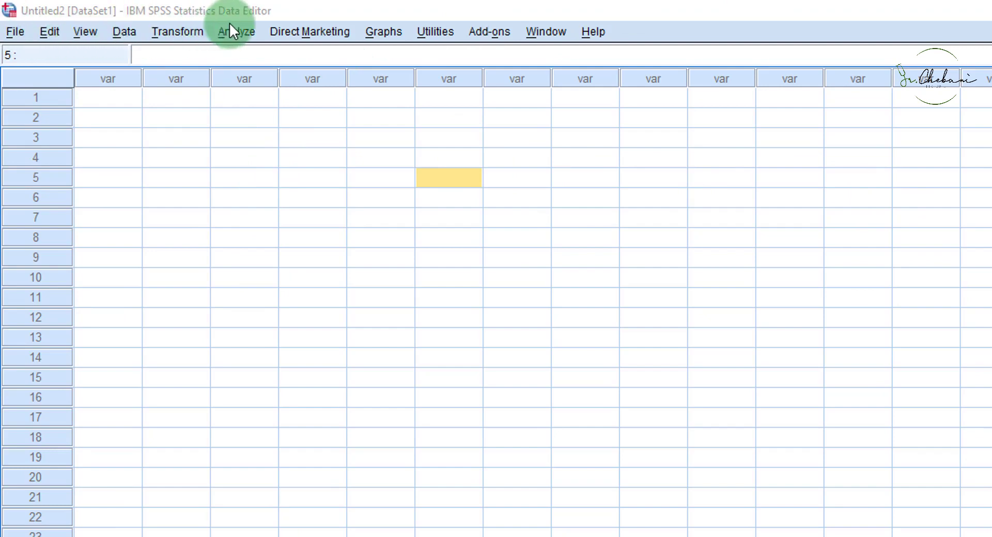
click(704, 31)
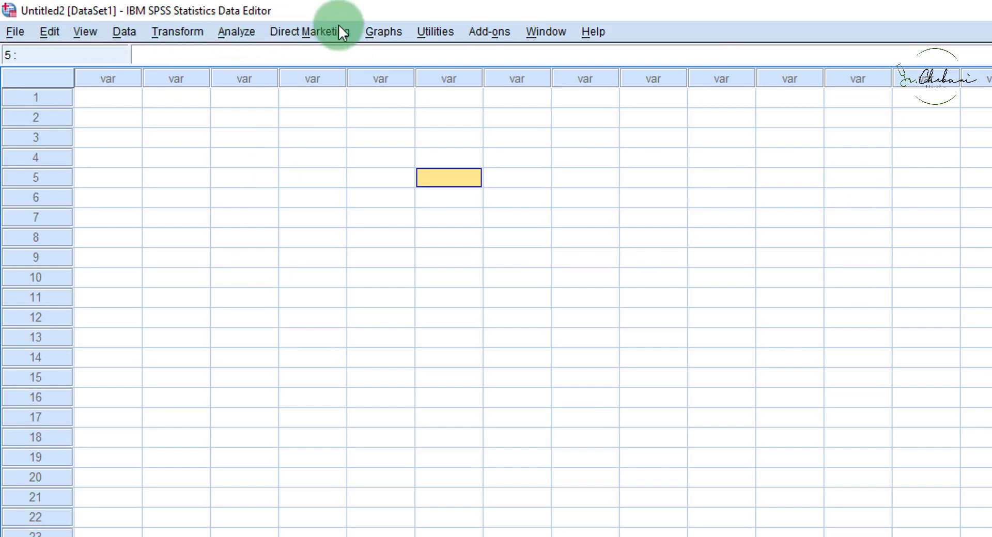
click(235, 32)
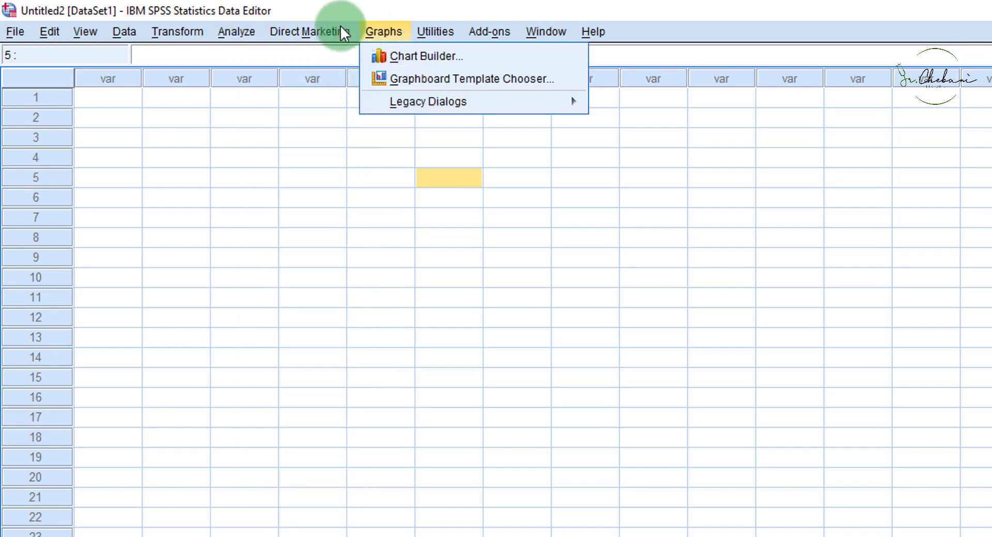
mouse_move(164, 35)
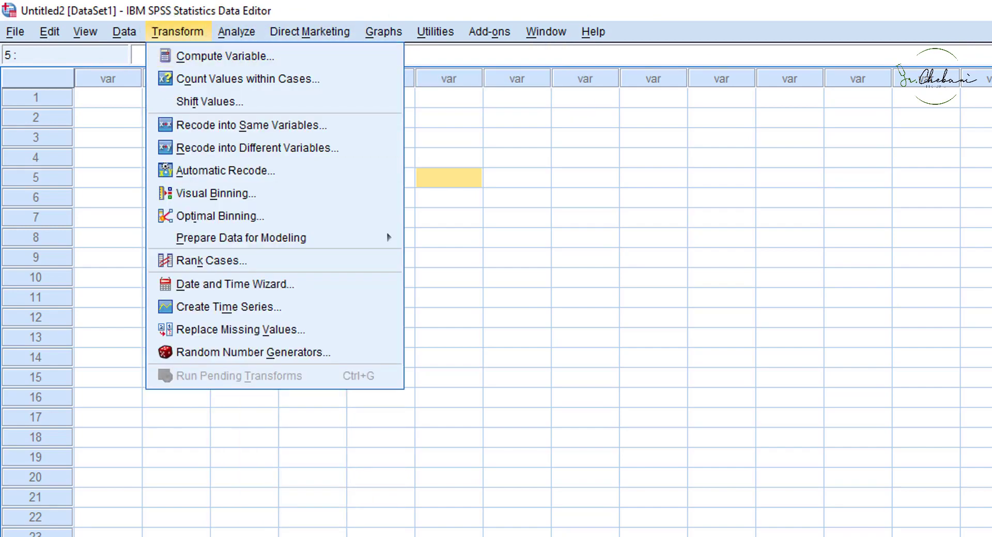
key(Escape)
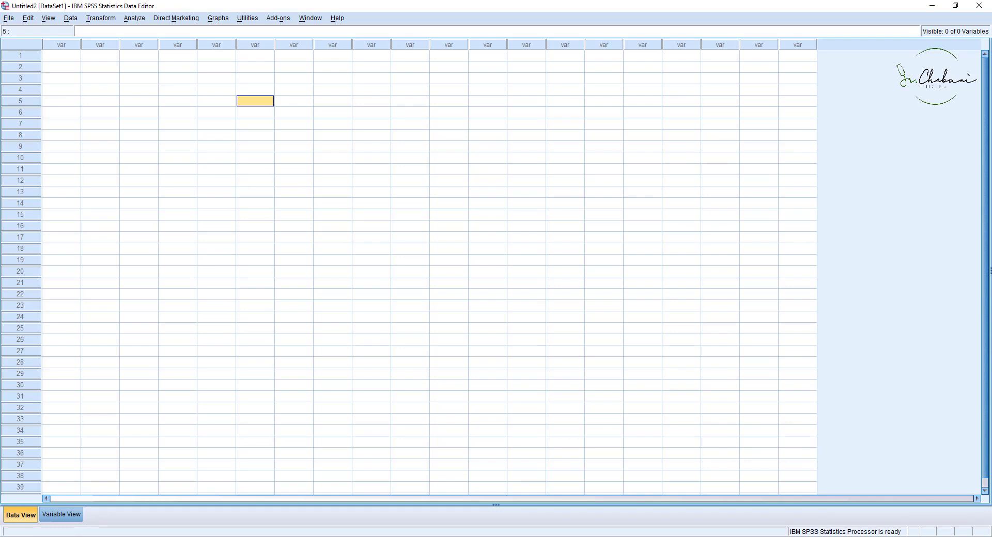
click(262, 209)
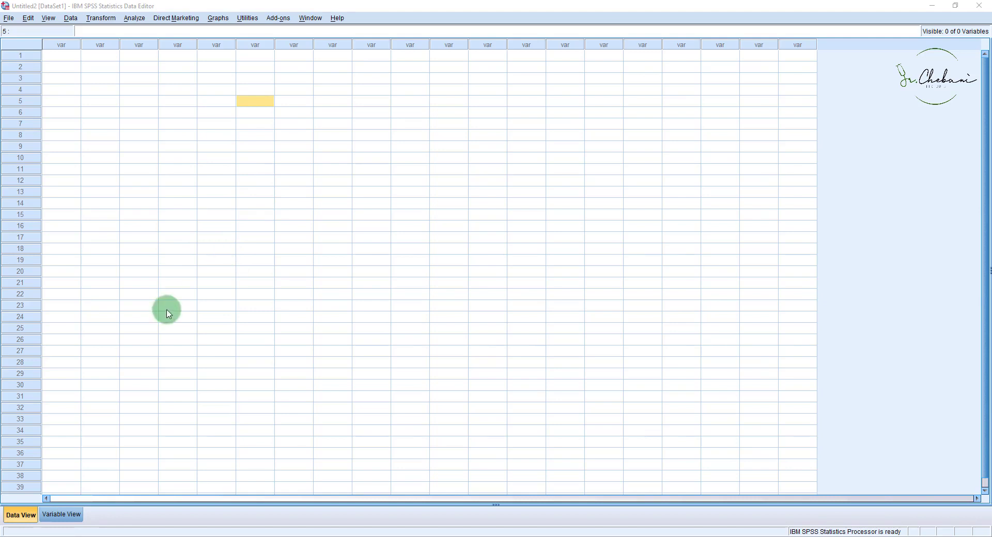
- Switch to Variable View and define the first variable with the name Gender
click(57, 517)
click(57, 517)
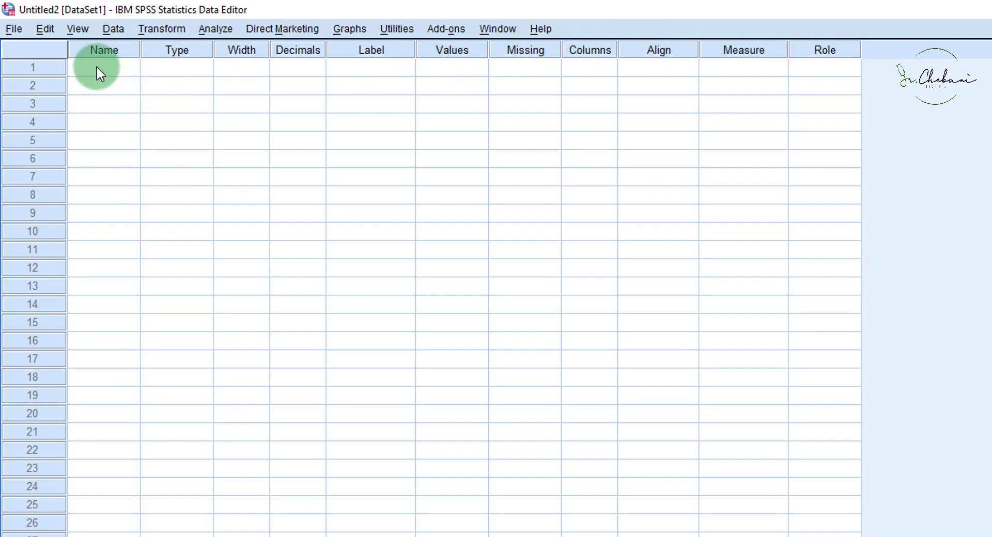
click(43, 69)
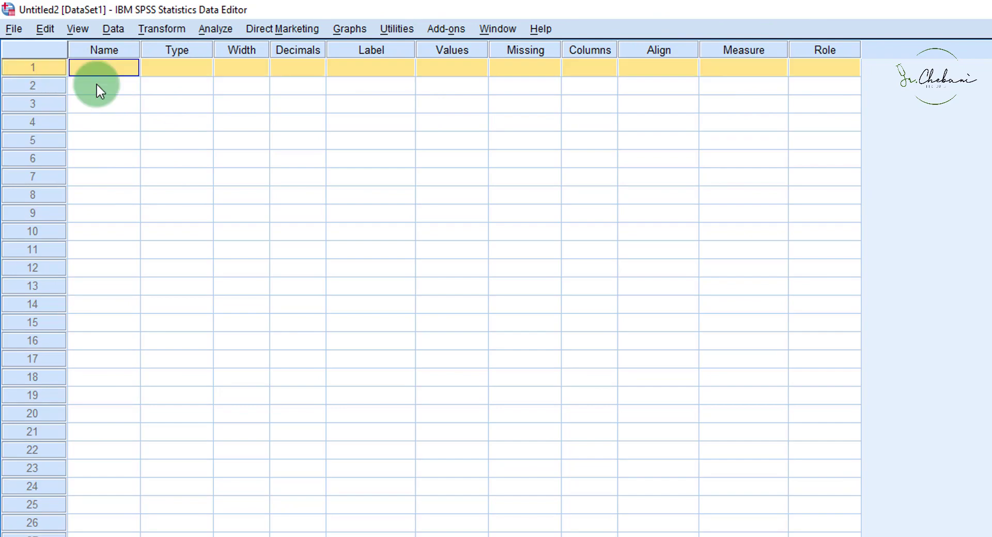
click(89, 67)
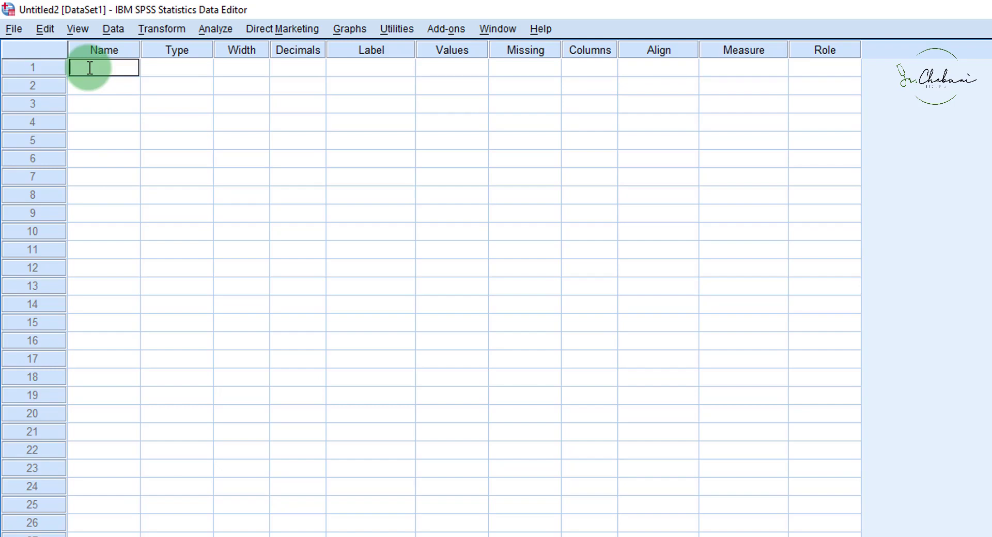
text(Gender)
key(Return)
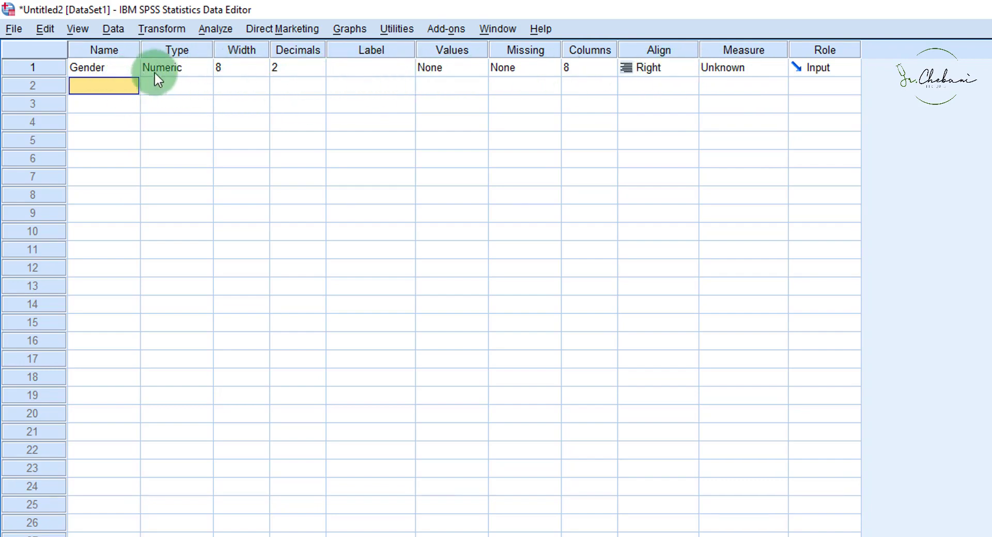
- Review the variable type options for Gender and keep the type as Numeric
click(176, 70)
click(103, 70)
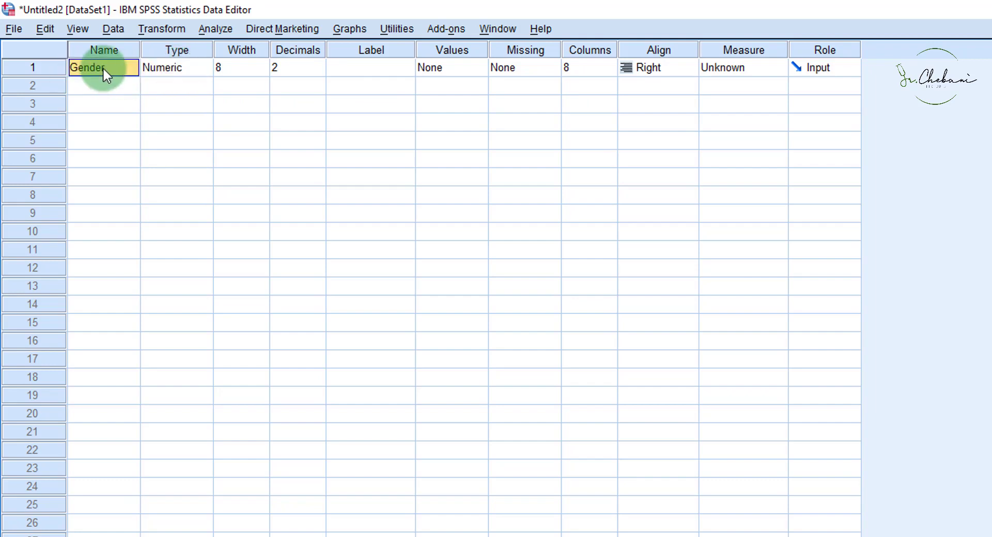
click(193, 66)
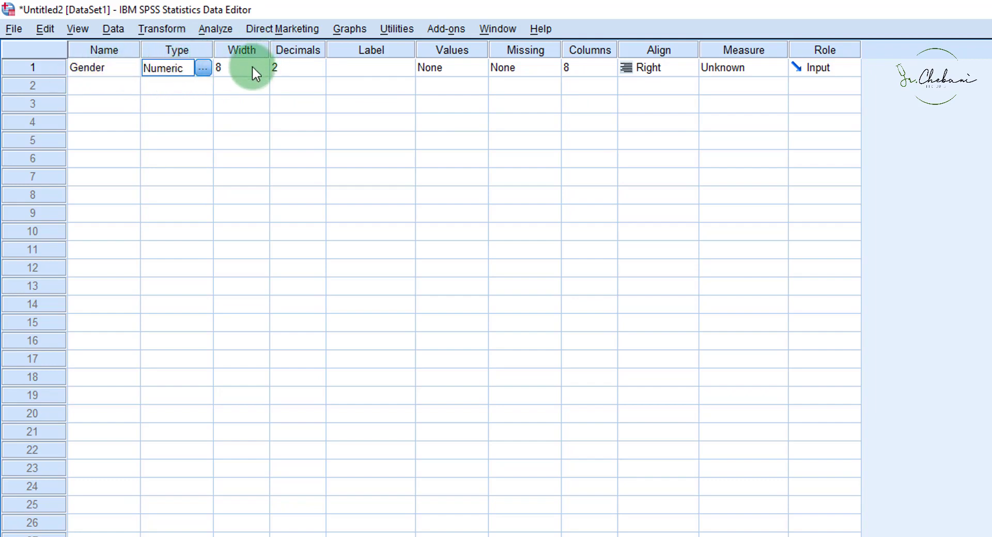
click(252, 66)
click(302, 65)
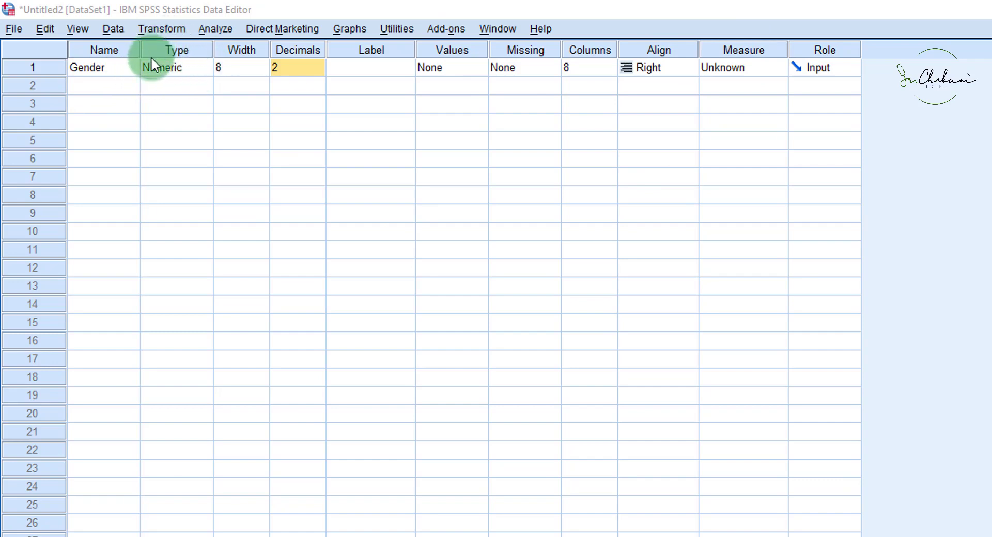
click(188, 66)
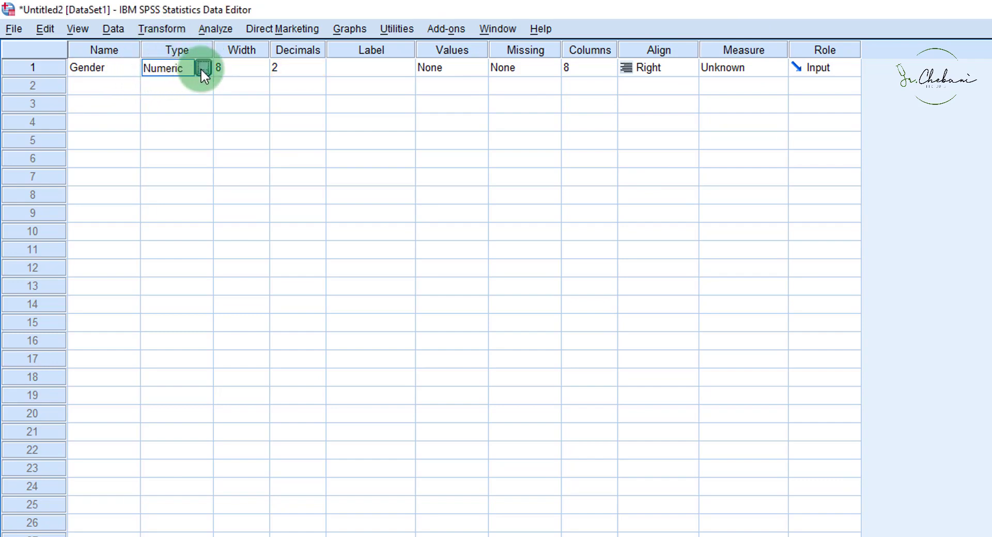
click(201, 67)
drag(718, 304, 375, 130)
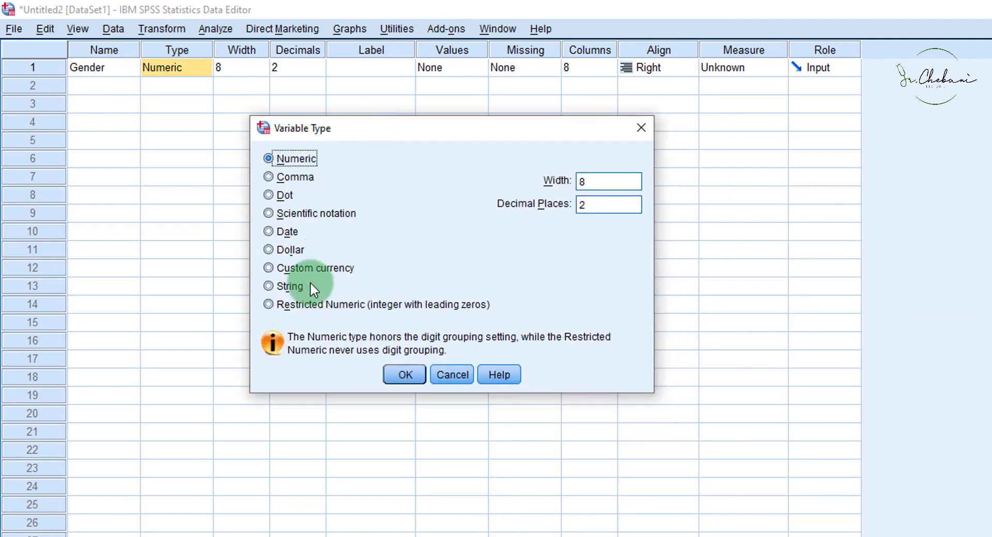
click(404, 373)
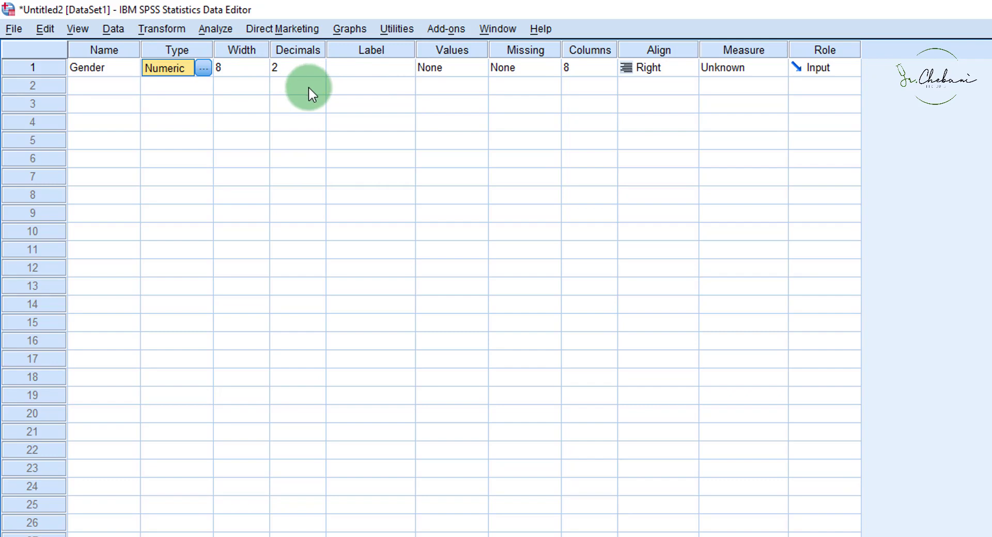
- Give the Gender variable the label "What is your gender?" and widen the Label column
click(338, 68)
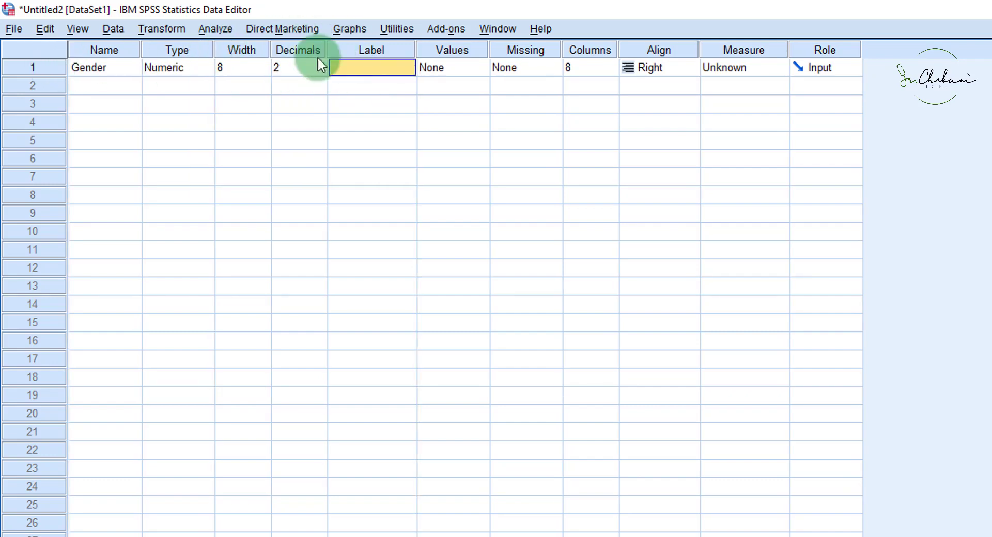
double_click(356, 68)
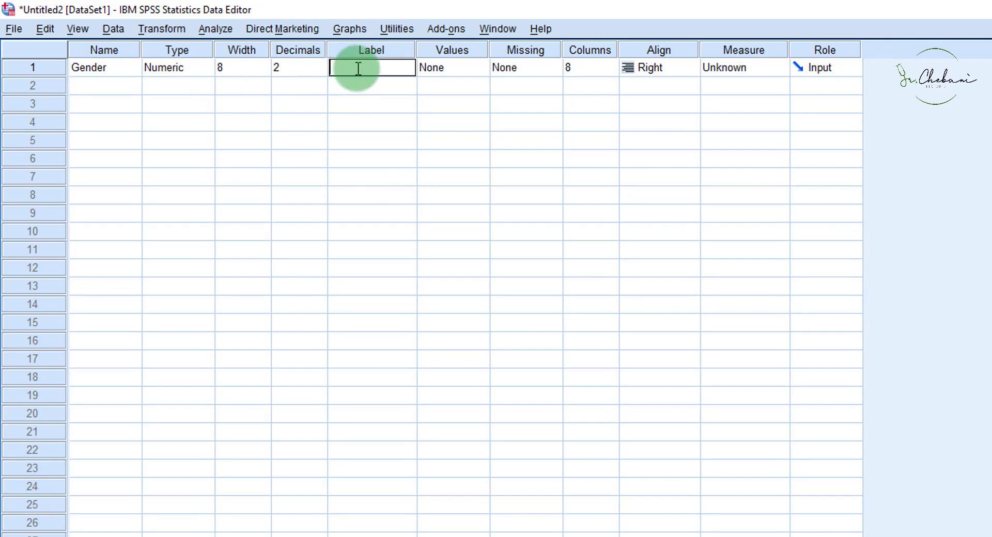
text(What is your gender?)
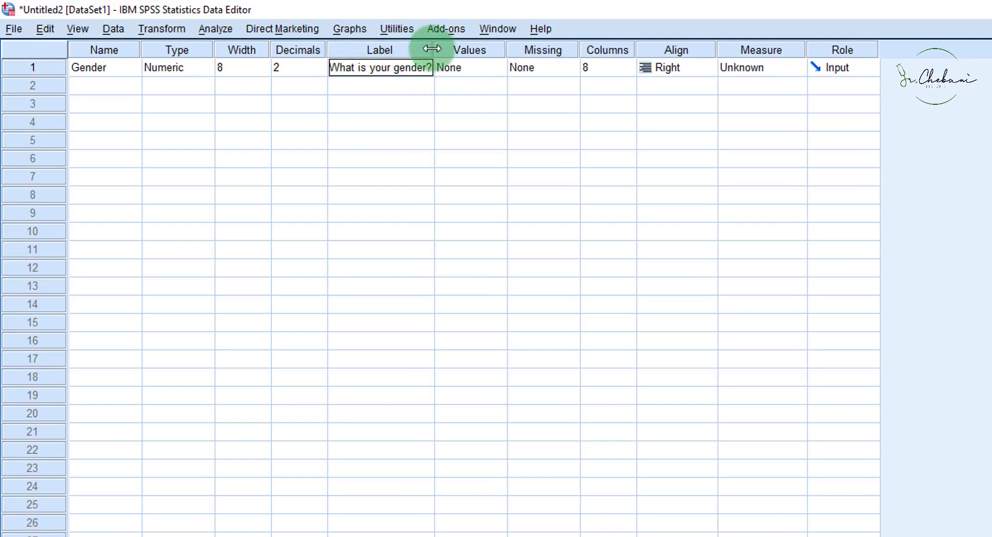
drag(433, 47, 481, 52)
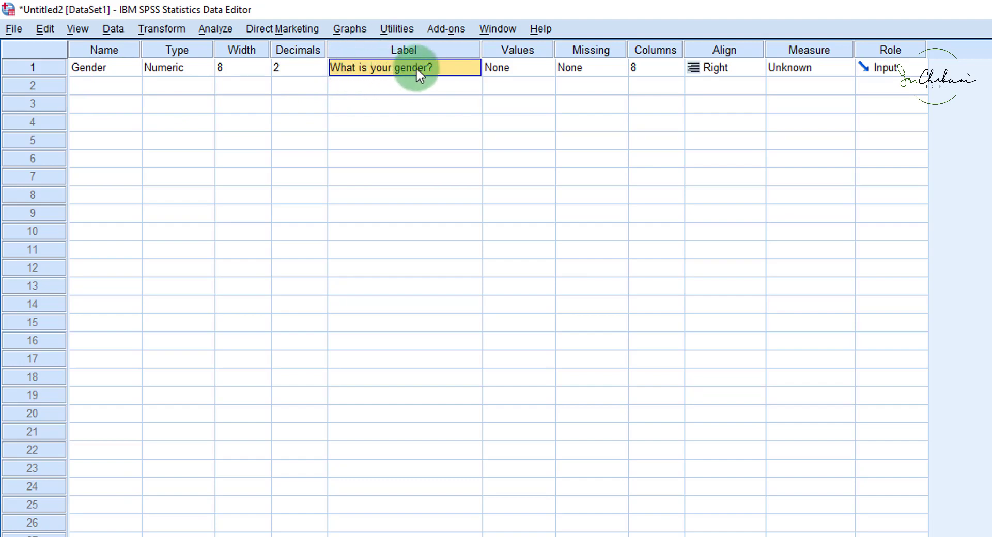
- Open the value labels of the Gender variable and add value 1 with the label Female
click(531, 67)
click(545, 67)
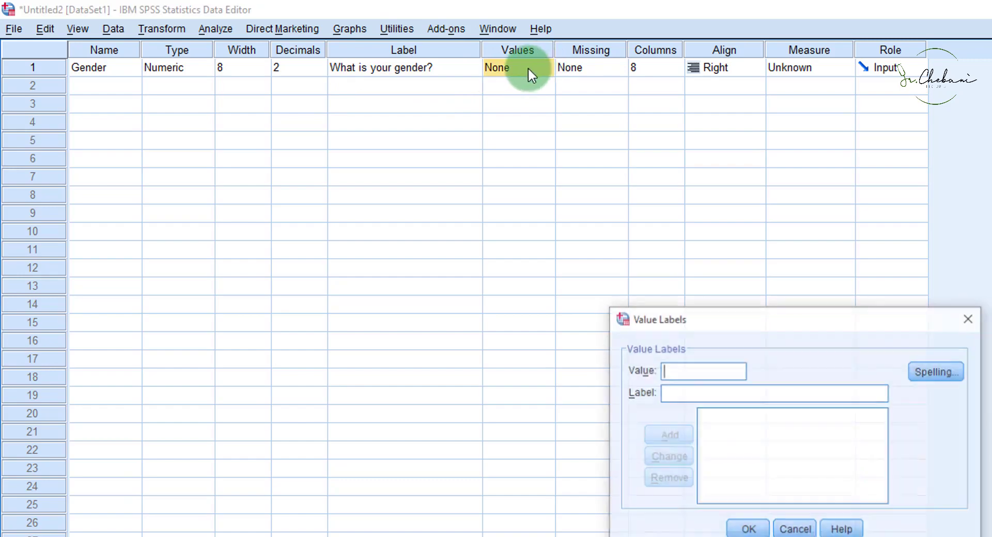
drag(701, 320, 489, 128)
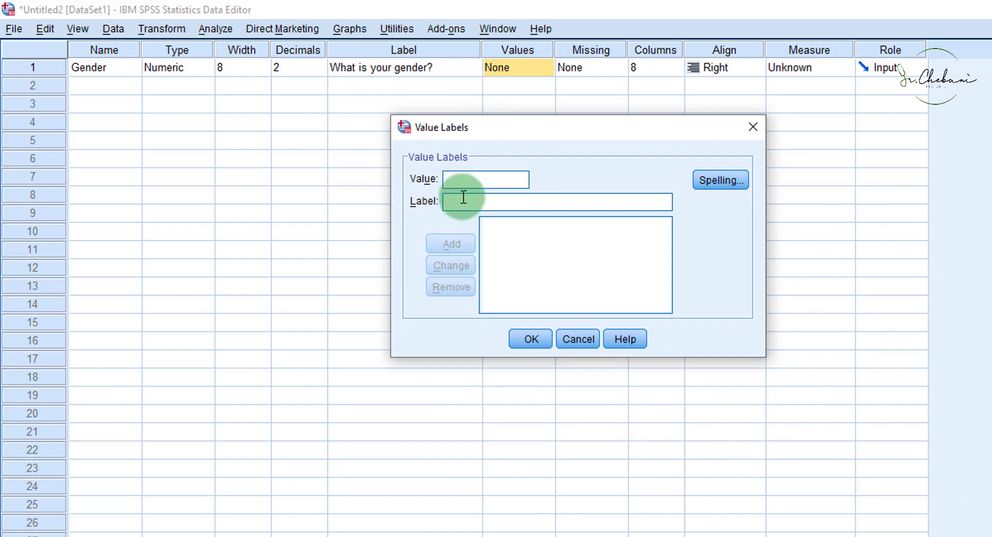
click(464, 178)
text(1)
key(Tab)
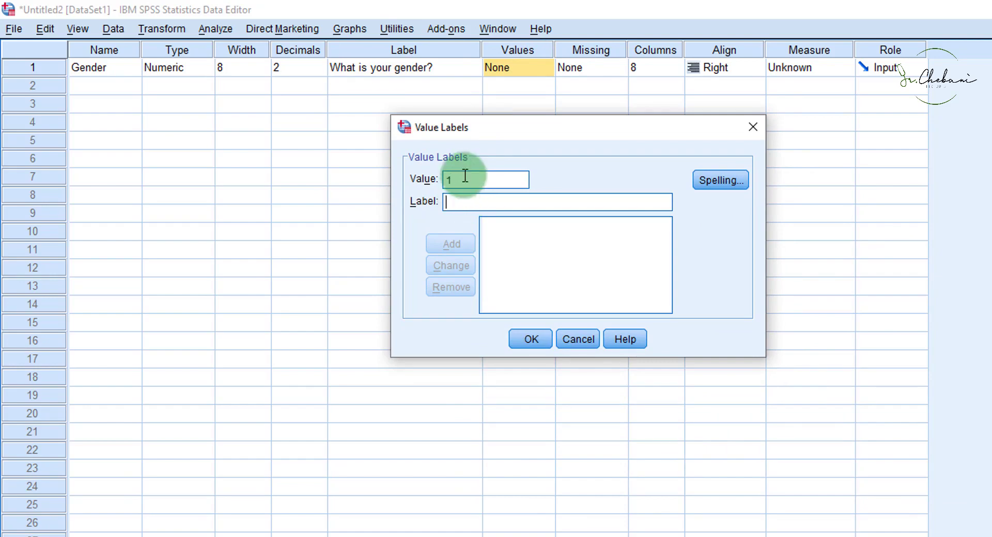
text(Female)
key(Return)
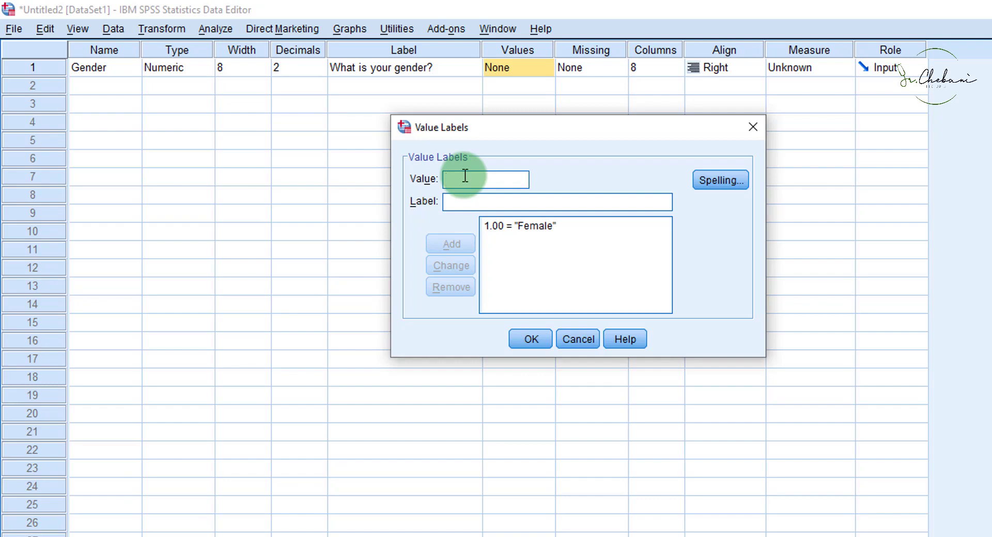
- Add the value labels 2 for Male and 3 for other, and apply the Gender value labels
text(2)
key(Tab)
text(Male)
key(Return)
text(3)
key(Tab)
text(other)
key(Return)
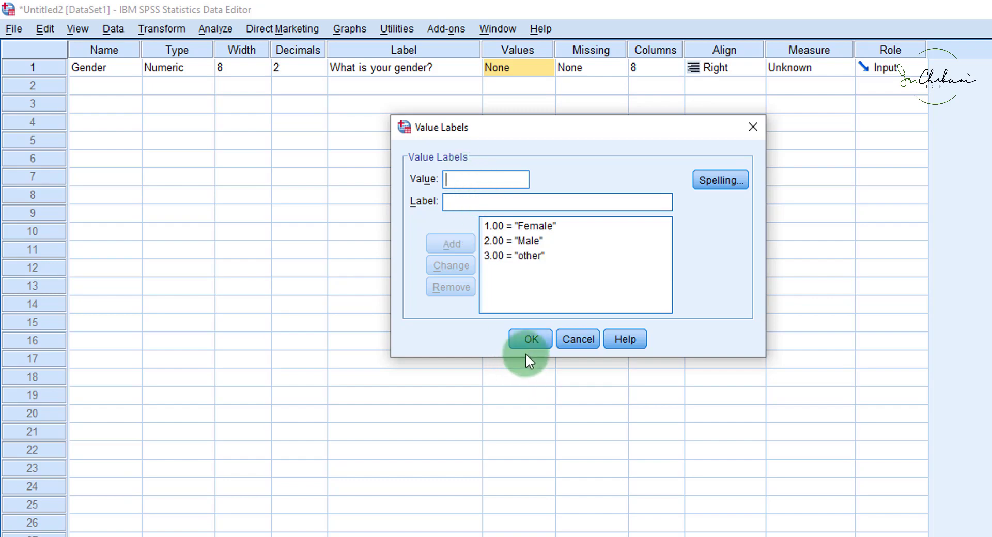
click(527, 337)
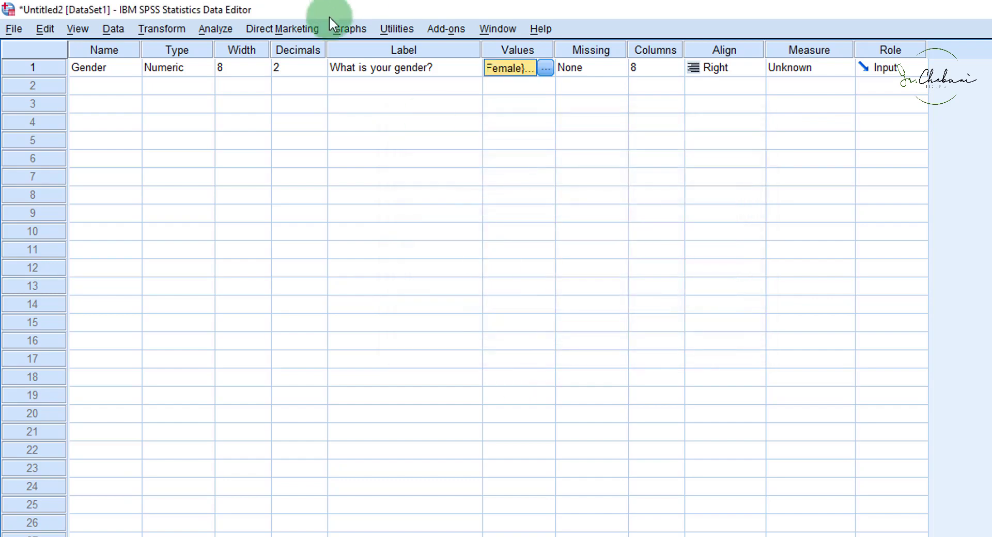
- Reduce the number of decimals of the Gender variable to 0
click(285, 67)
click(514, 67)
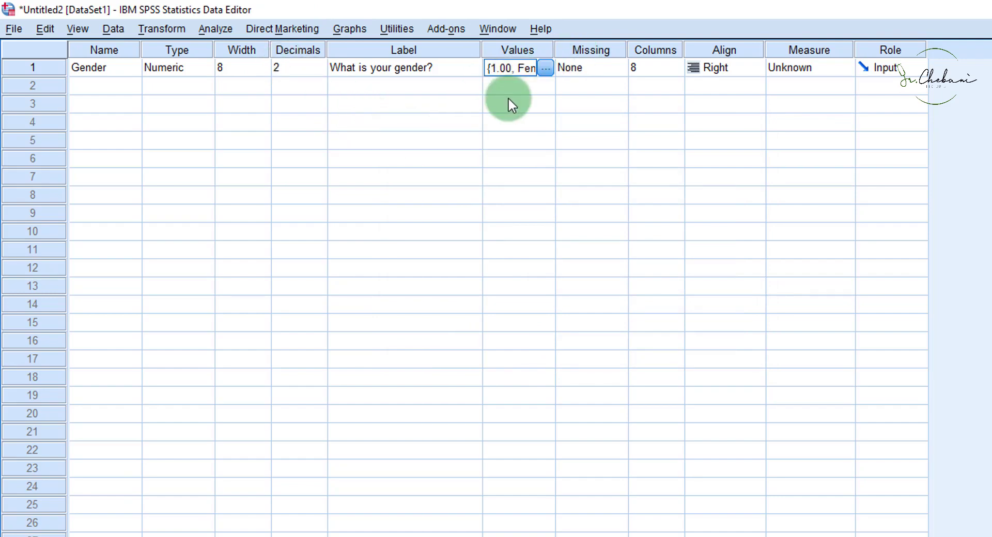
click(303, 67)
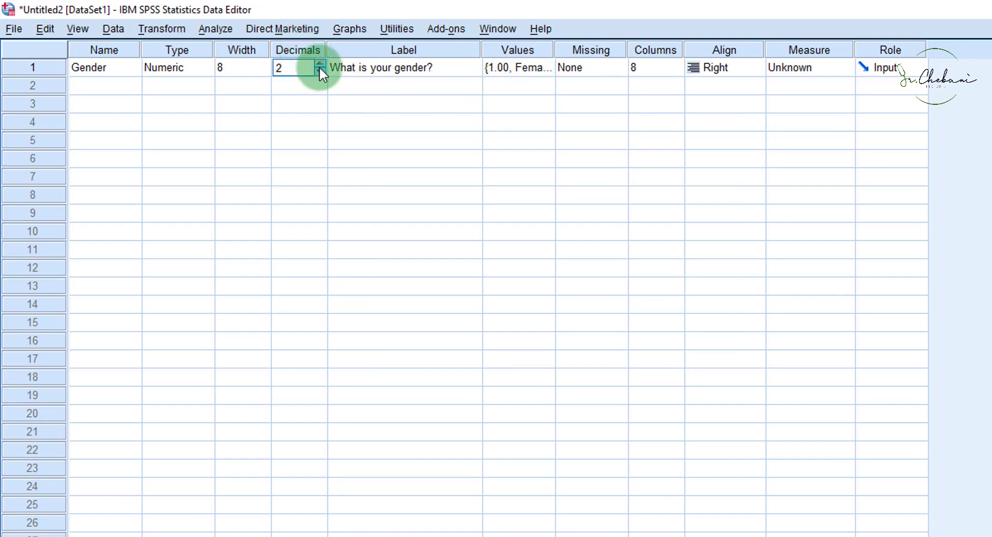
click(320, 68)
click(320, 68)
click(353, 137)
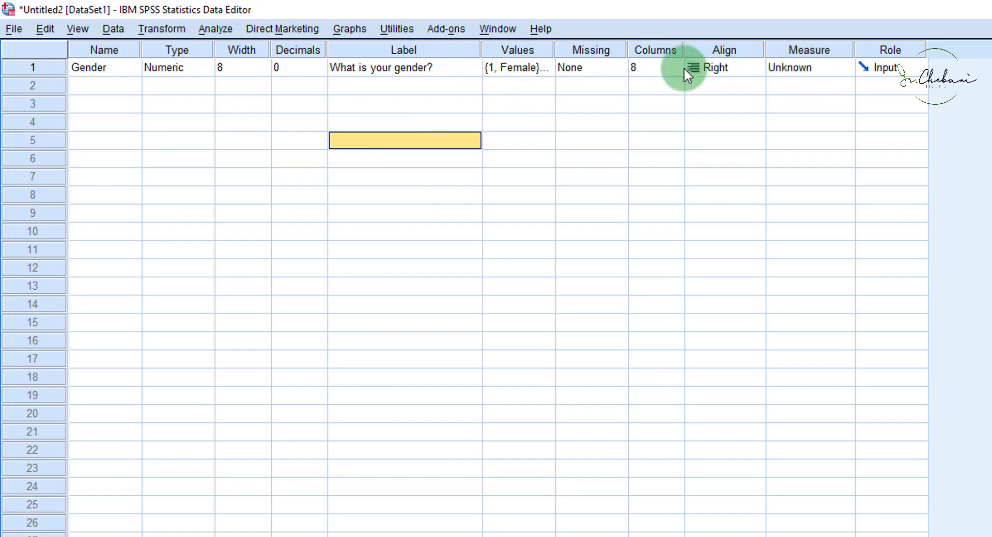
- Set the measurement level of the Gender variable to Nominal
click(819, 72)
click(842, 69)
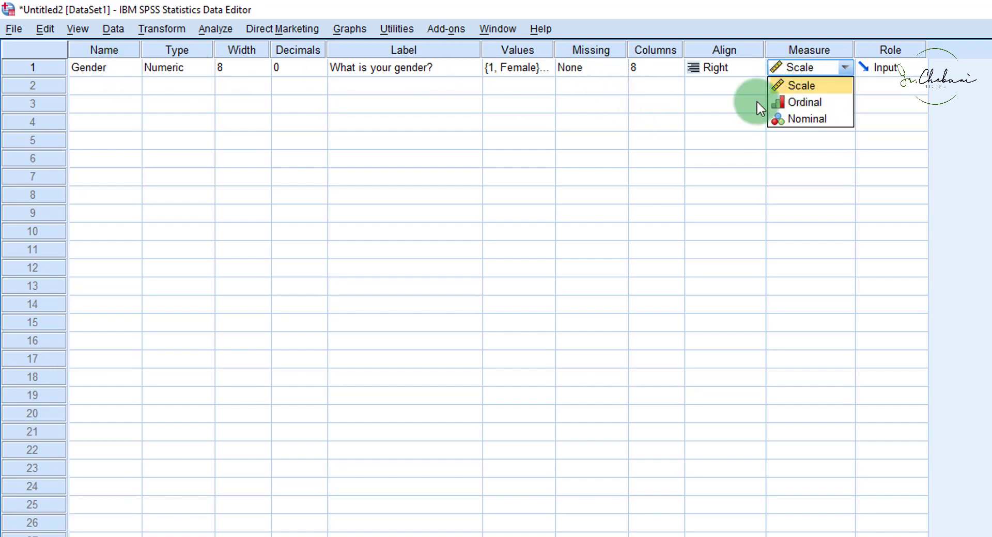
click(805, 117)
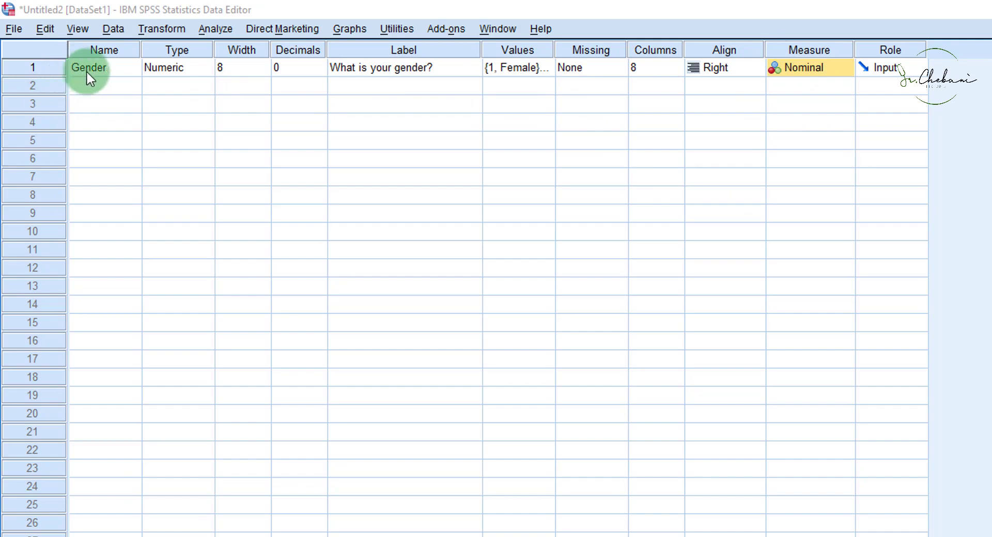
click(87, 88)
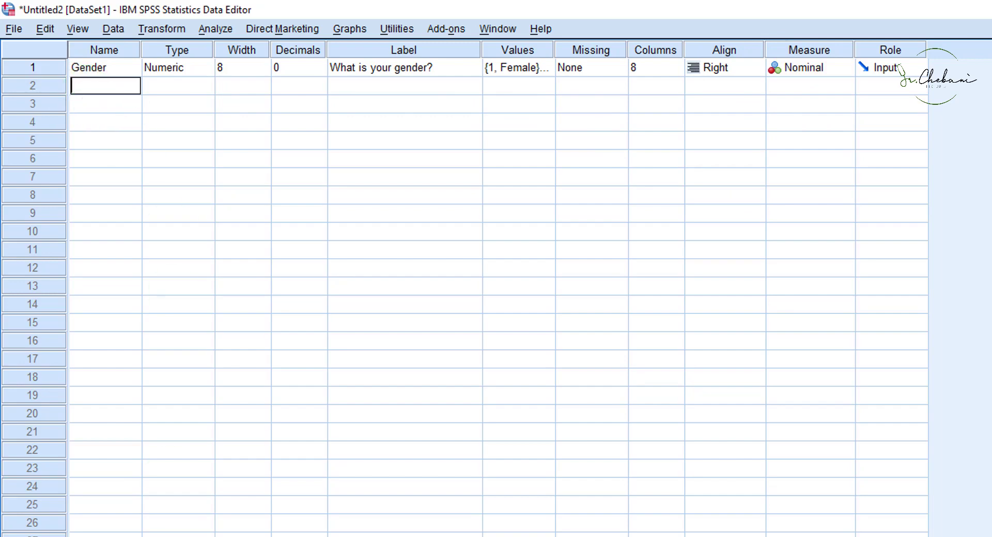
click(379, 128)
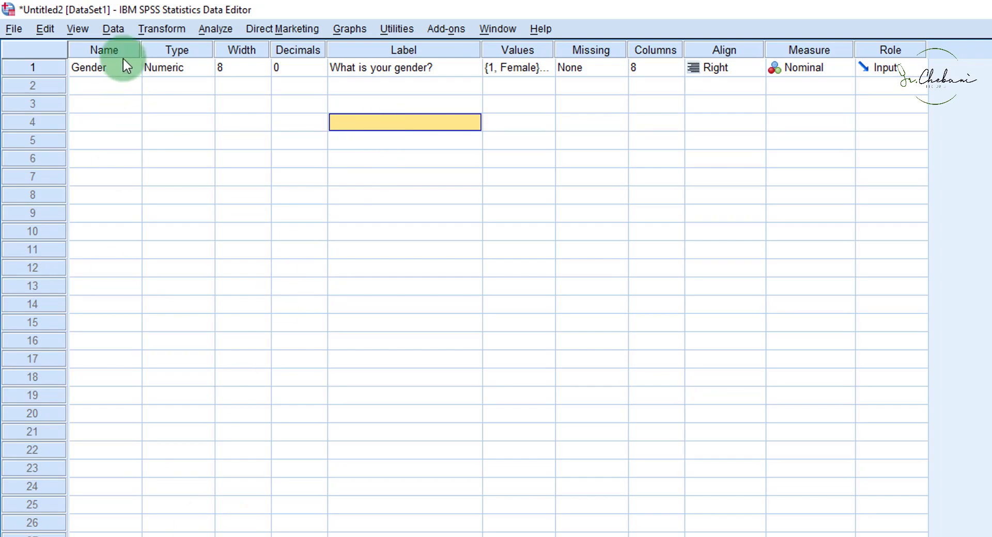
- Switch from the variable definitions to Data View and inspect the Gender column and the empty variable columns beside it
click(113, 70)
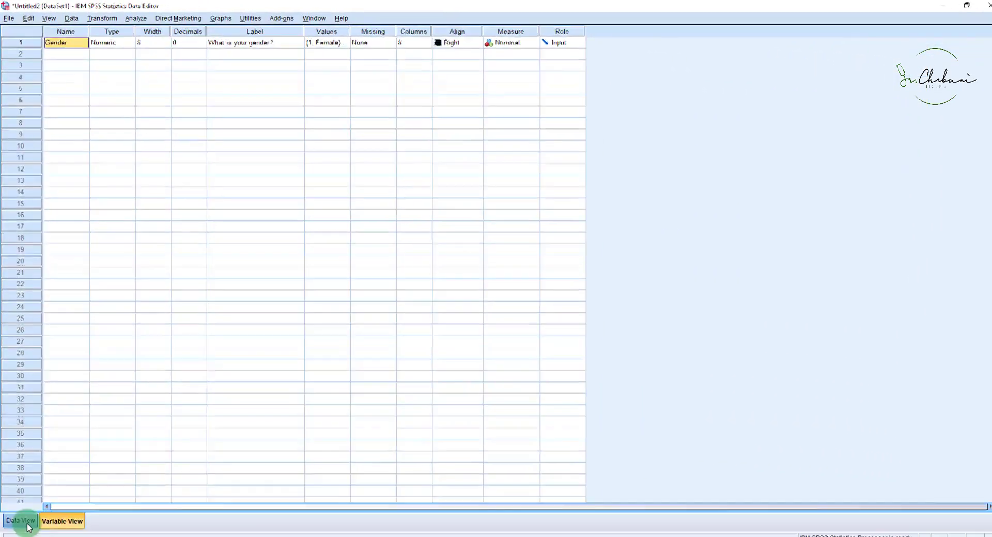
click(26, 517)
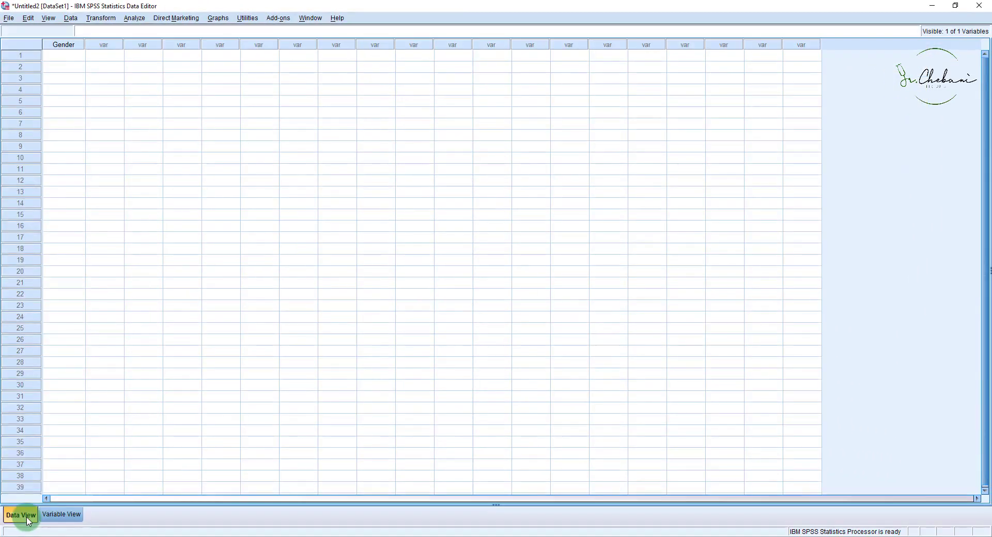
click(59, 44)
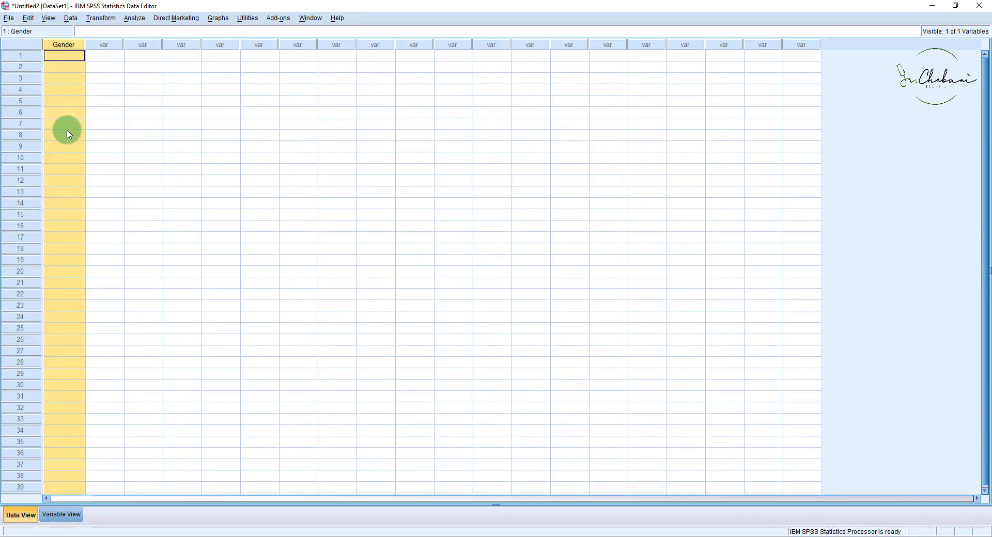
mouse_move(74, 47)
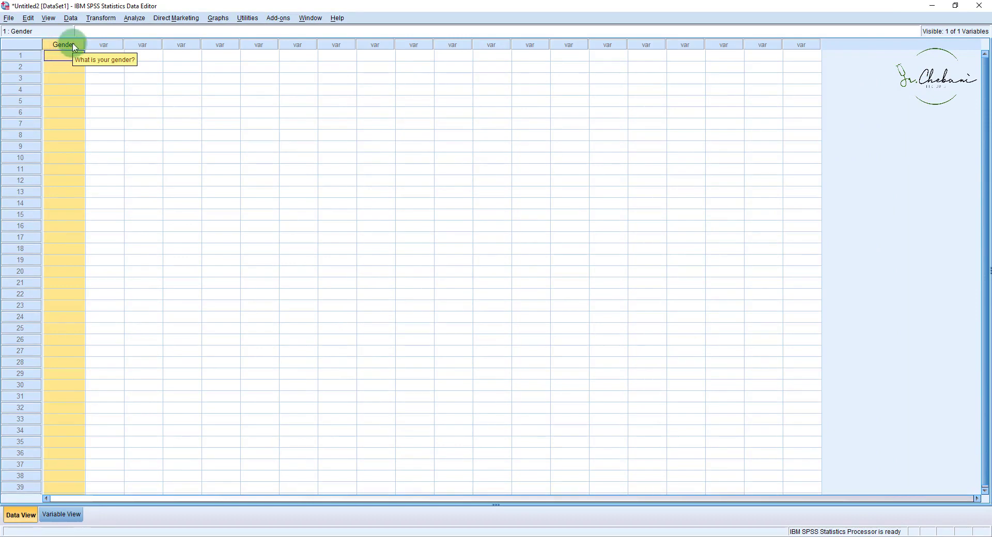
click(104, 45)
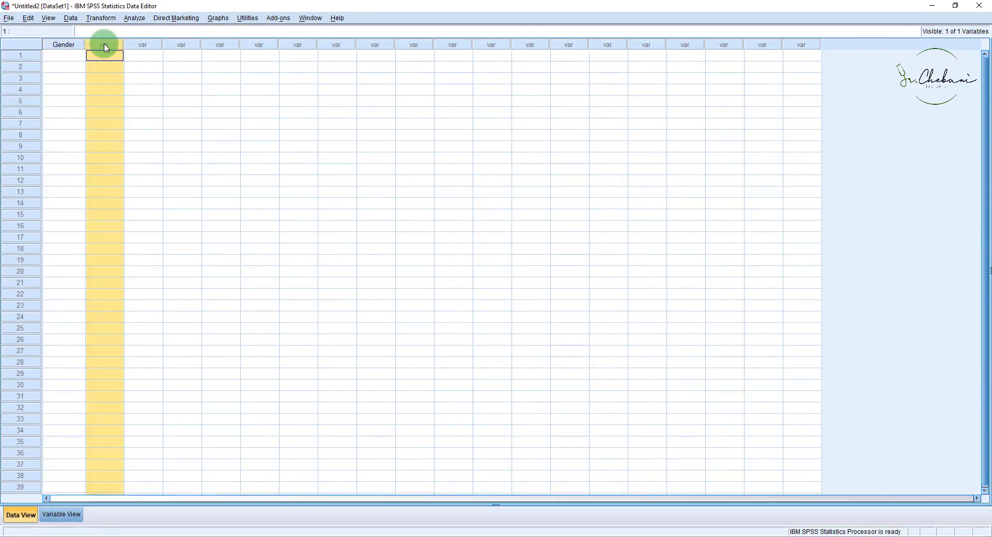
click(136, 47)
click(193, 45)
click(220, 45)
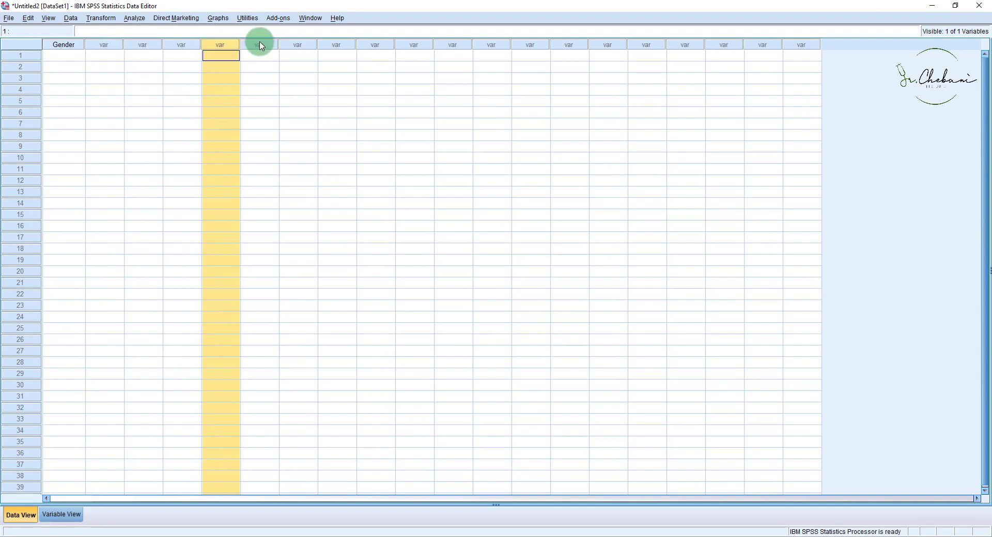
click(260, 46)
click(298, 45)
click(338, 46)
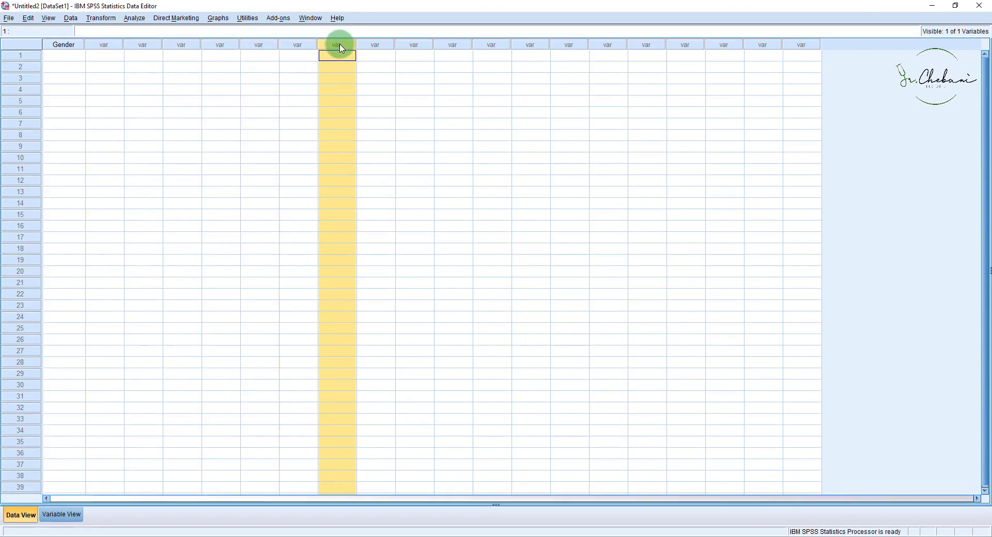
- Inspect the first four case rows of the empty dataset
click(19, 57)
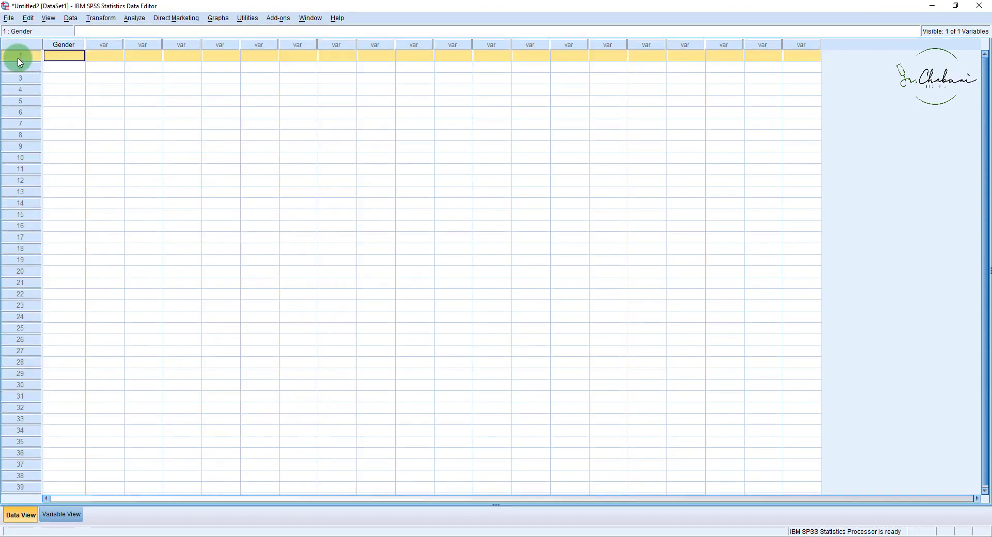
click(20, 71)
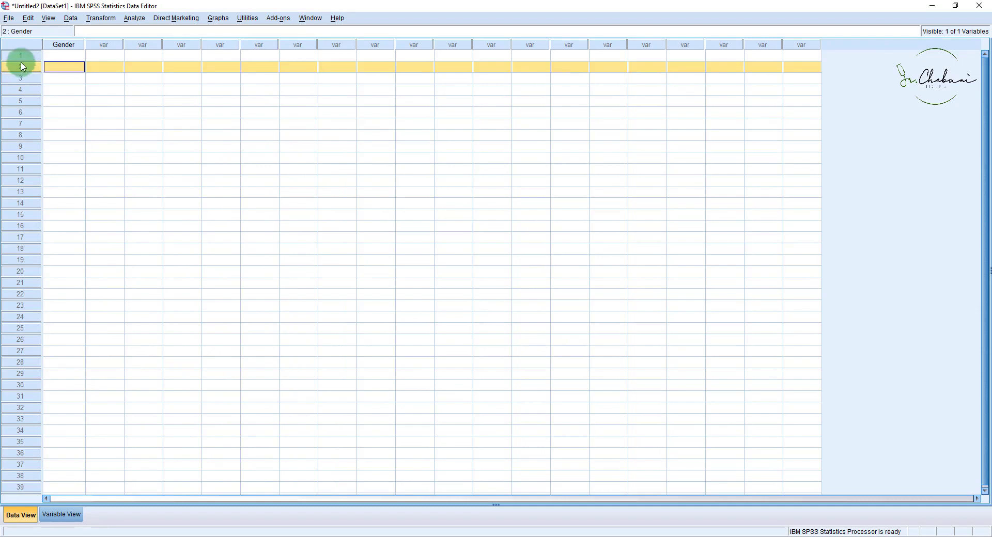
click(20, 55)
click(20, 67)
click(21, 78)
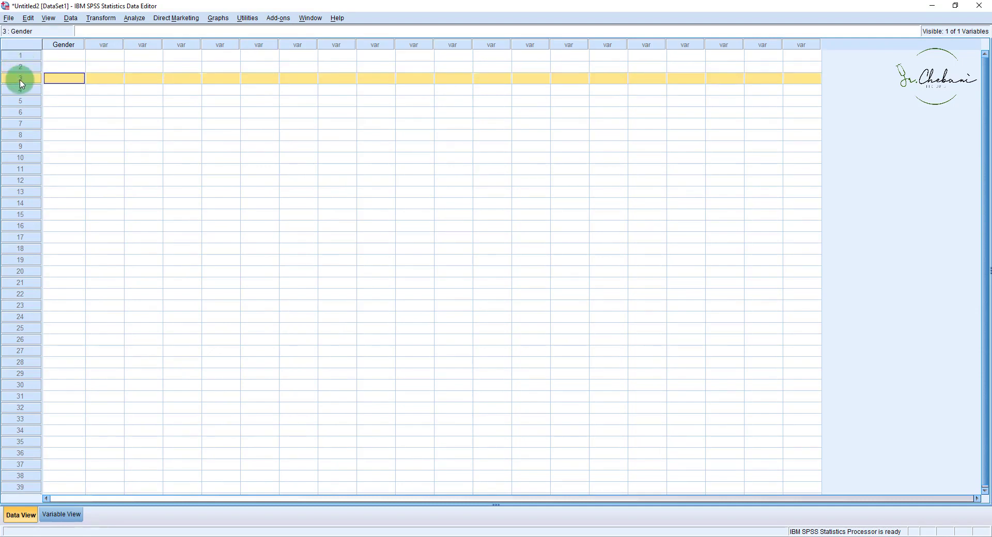
click(20, 90)
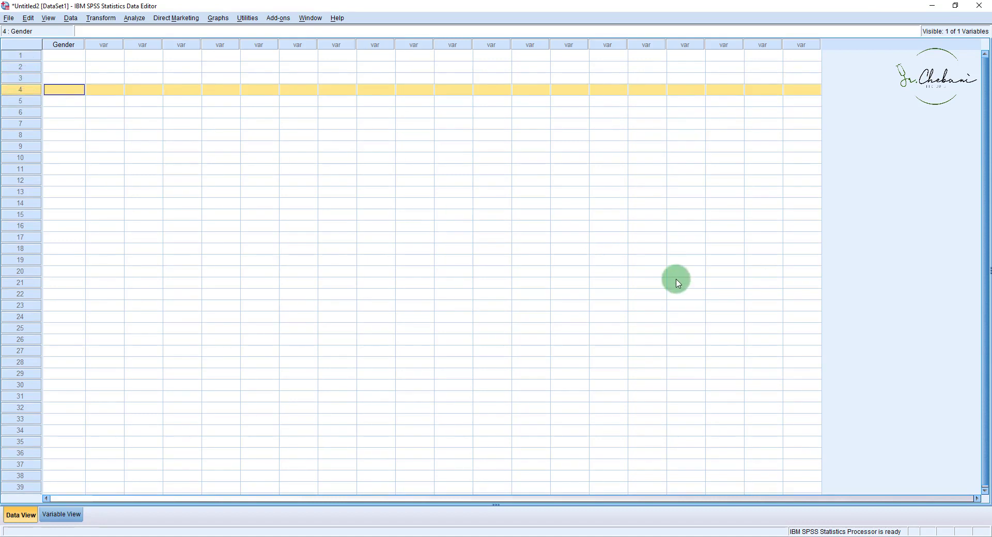
click(298, 214)
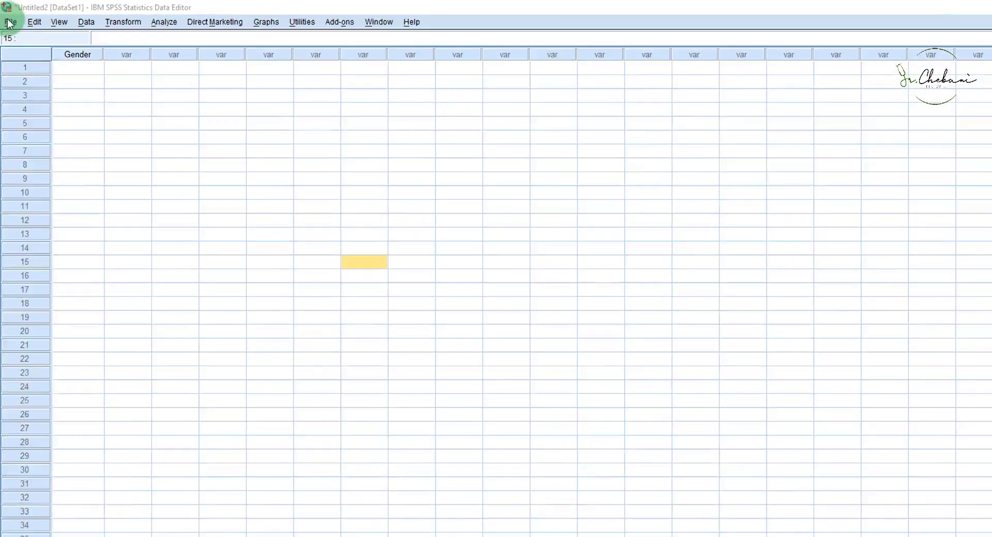
- Open the SPSS data file Health status.sav from the Data folder on the Desktop
click(9, 17)
mouse_move(78, 78)
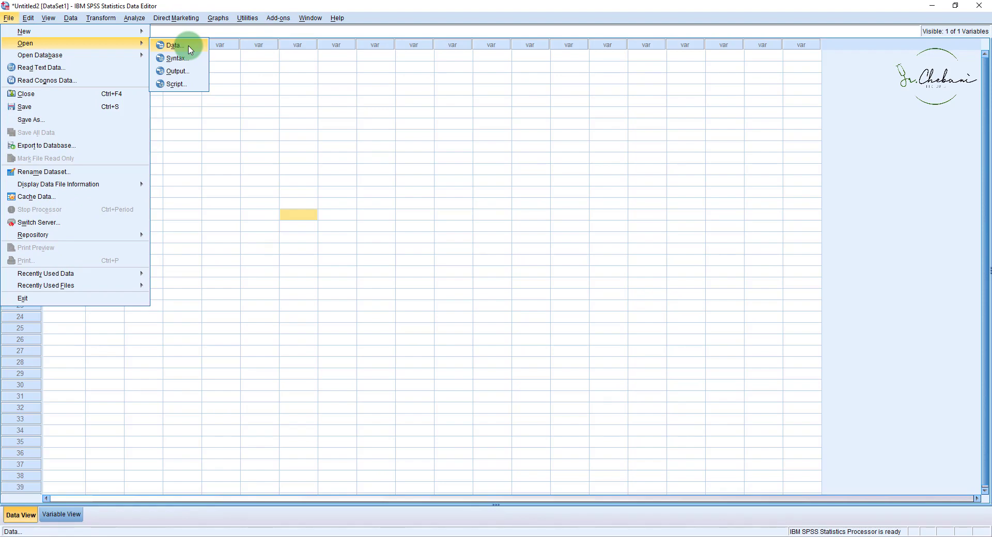
click(189, 48)
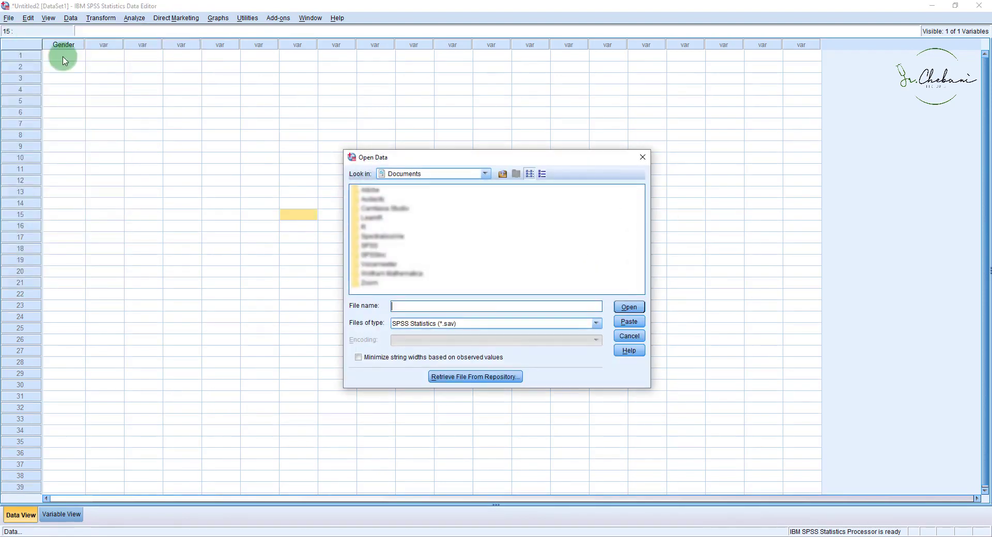
click(449, 174)
click(450, 204)
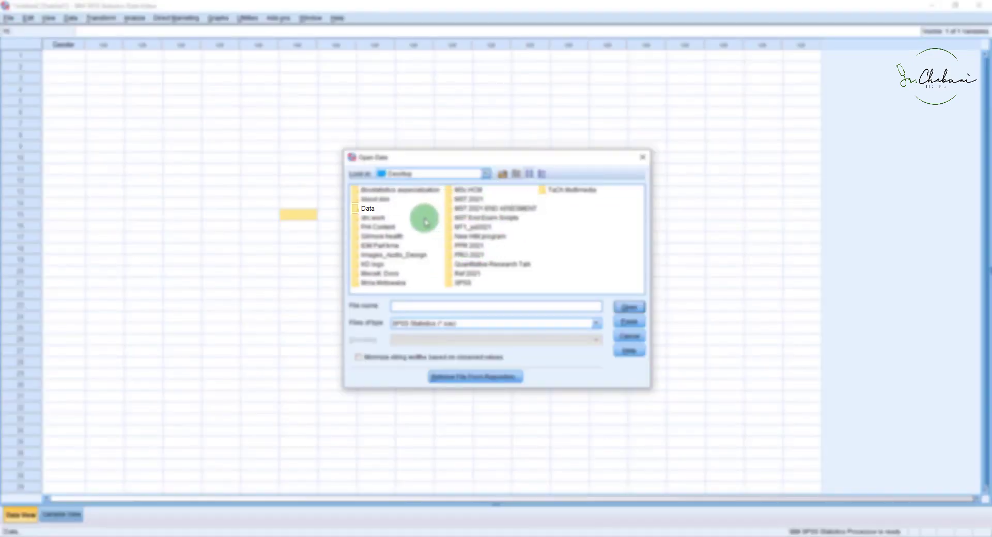
double_click(369, 210)
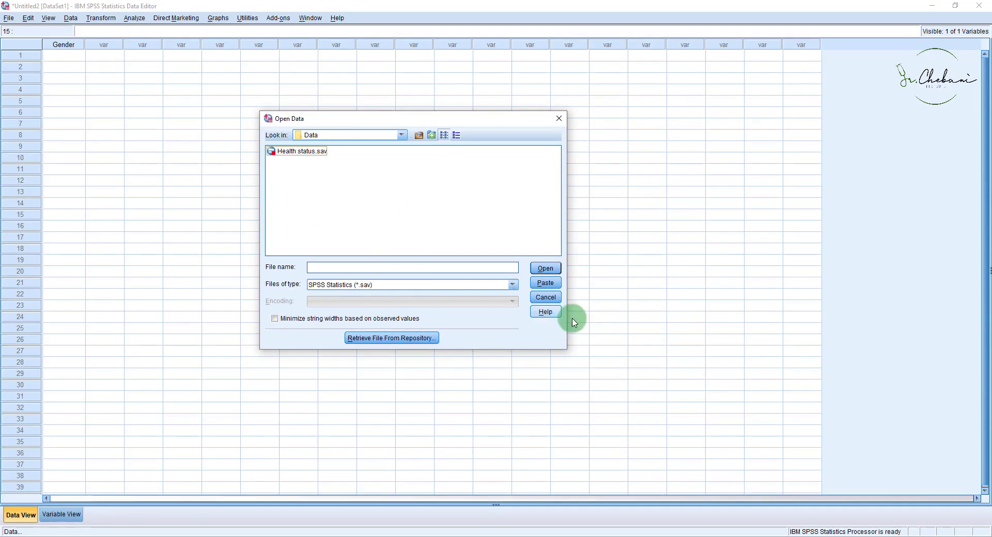
click(513, 287)
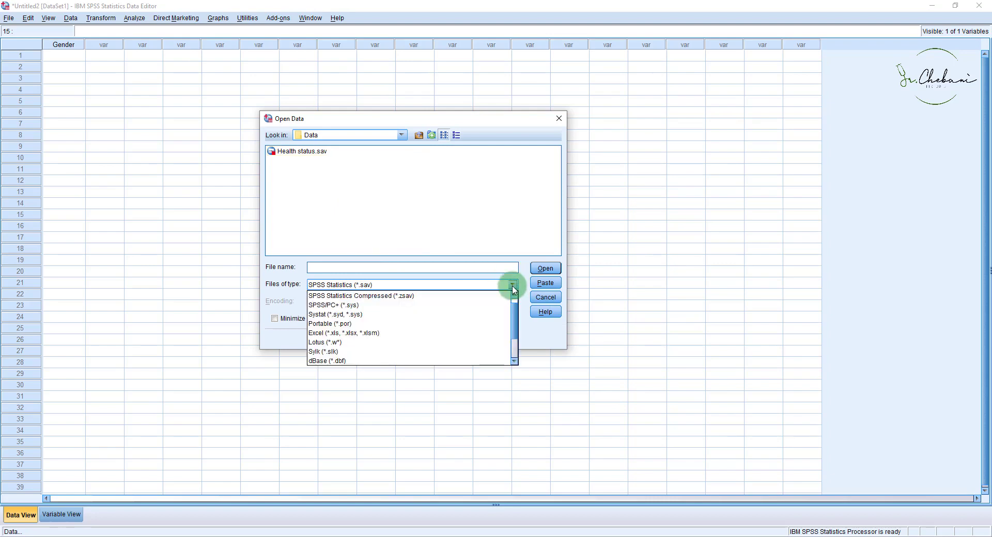
click(512, 287)
click(299, 152)
click(543, 268)
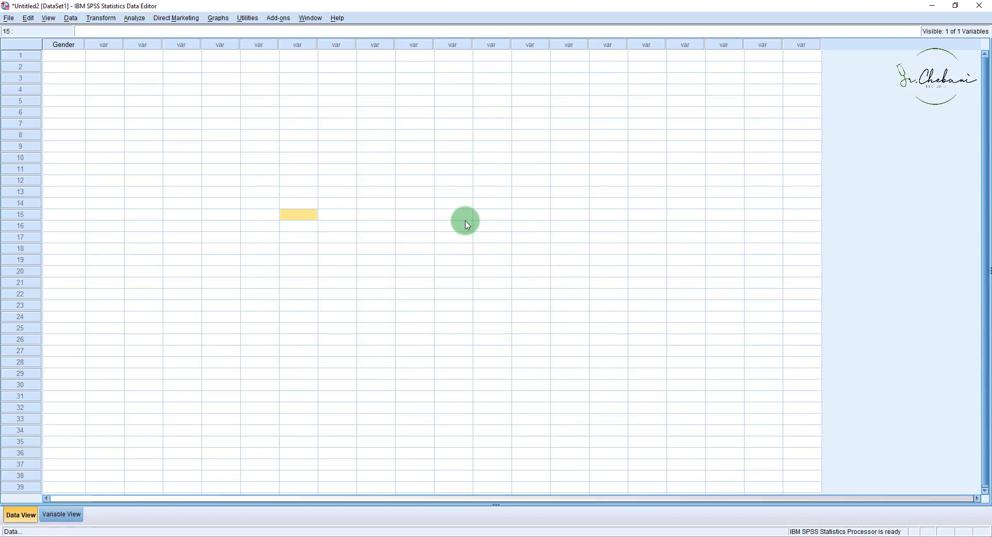
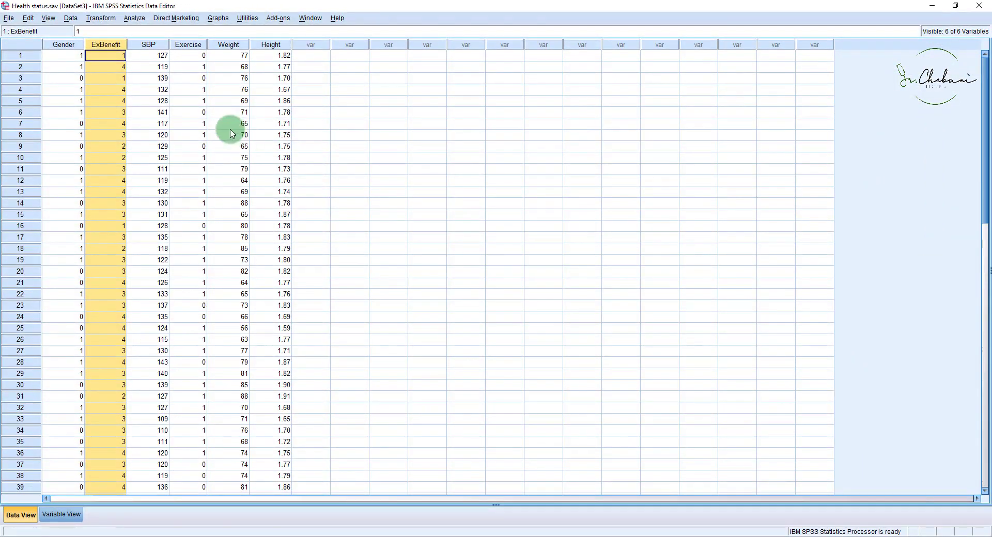
- Go through the first six case rows of the Health status data, ending on the first case
click(20, 62)
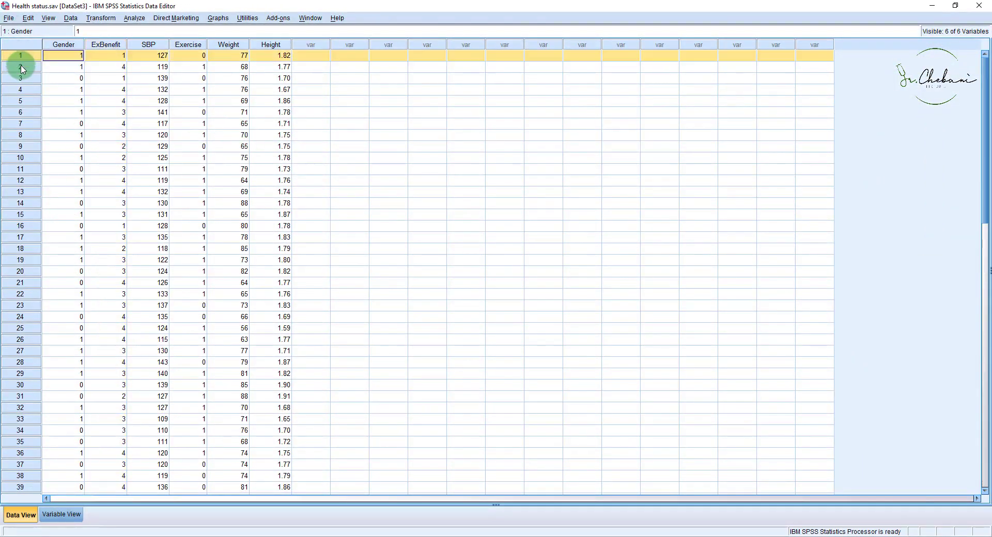
click(20, 67)
click(21, 79)
click(22, 91)
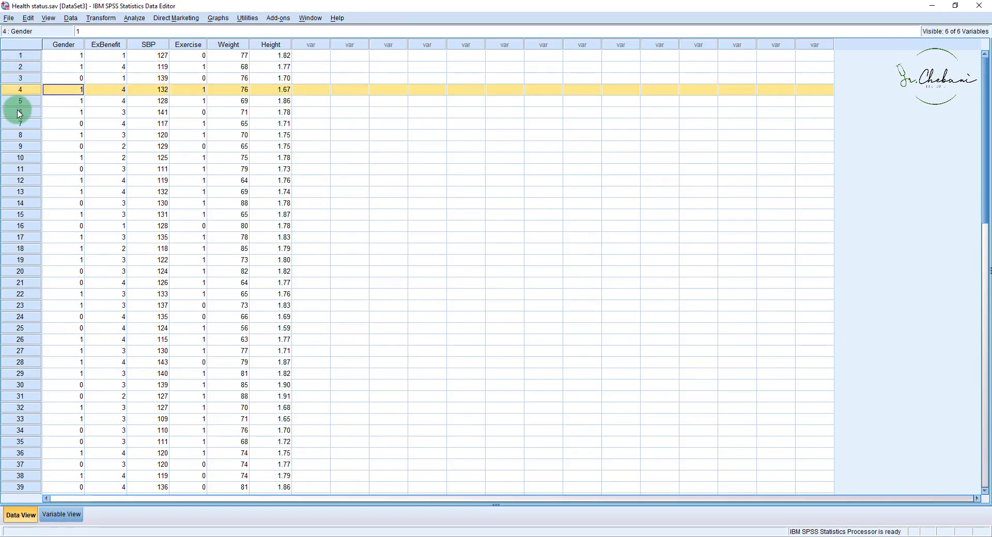
click(20, 113)
click(19, 101)
click(22, 56)
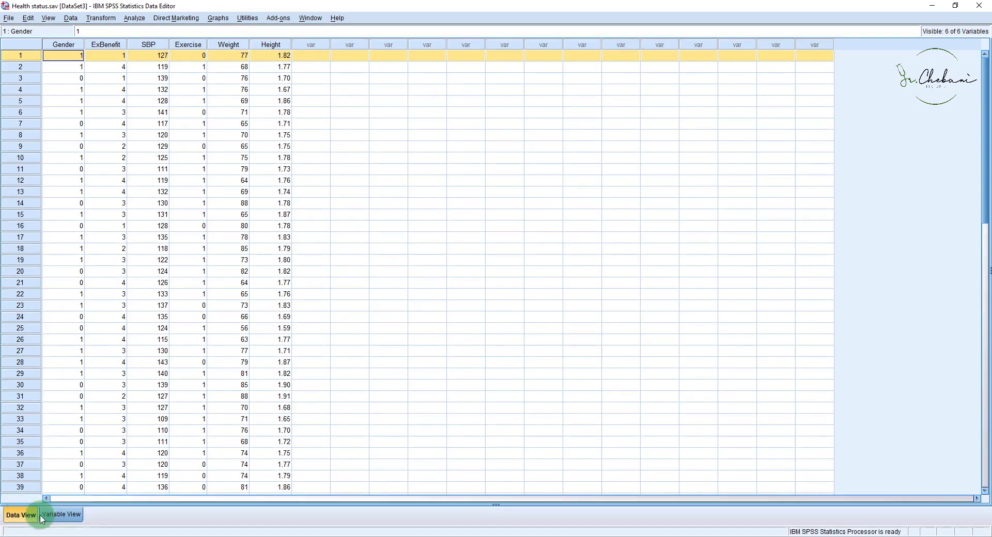
- Show the variable definitions of the Health status dataset and widen the Label column to fit the full labels
click(63, 516)
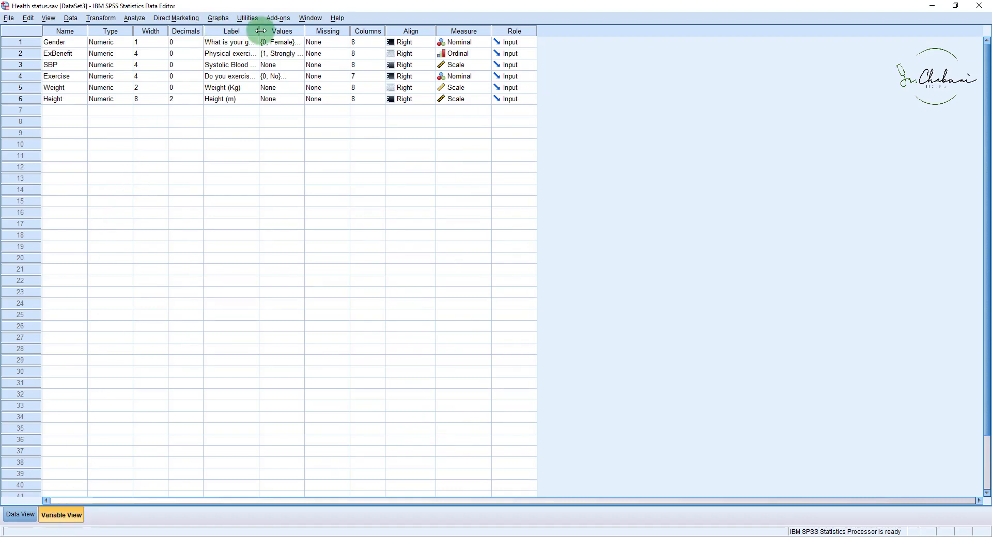
drag(259, 31, 405, 42)
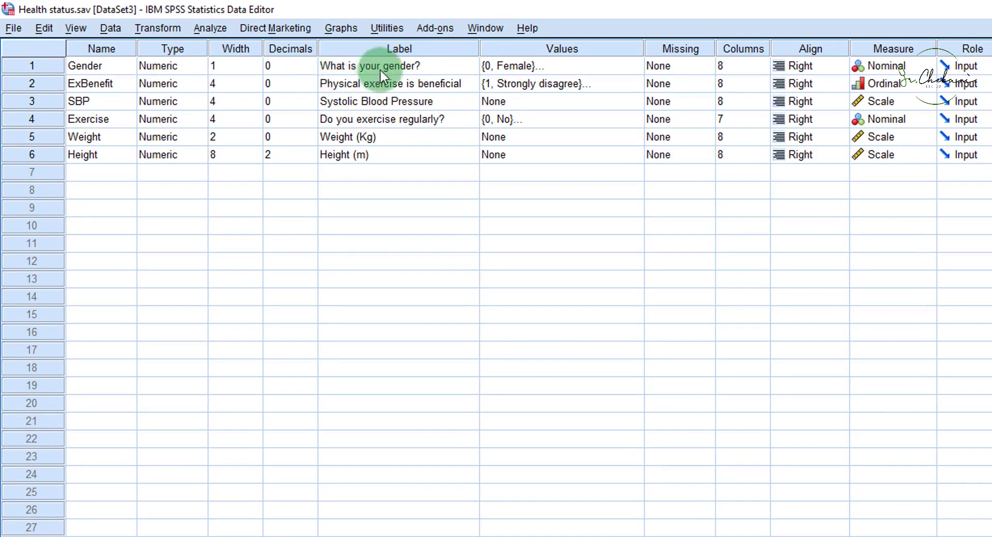
- Review the value labels and the measurement level of the Gender variable without changing them
click(533, 64)
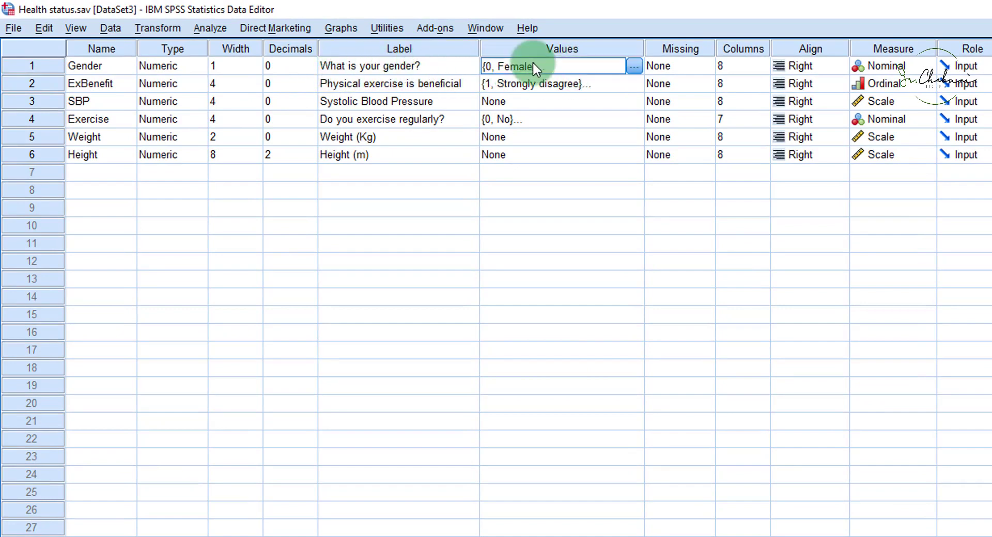
click(633, 66)
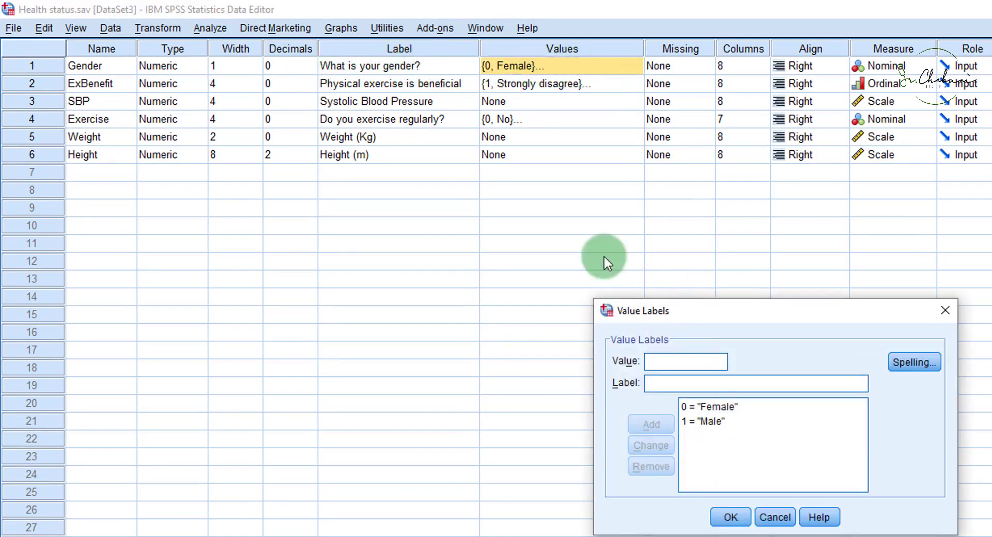
drag(686, 311, 454, 151)
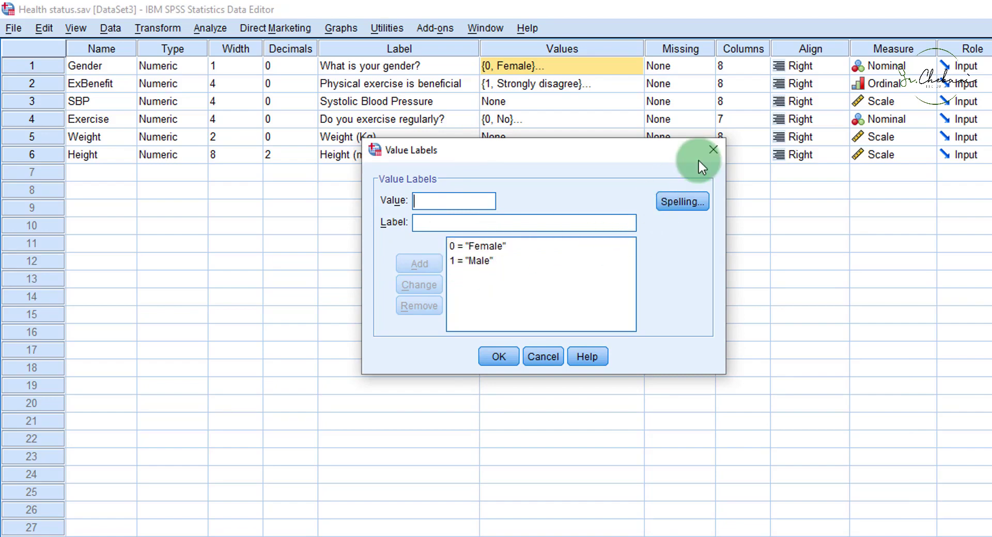
click(710, 149)
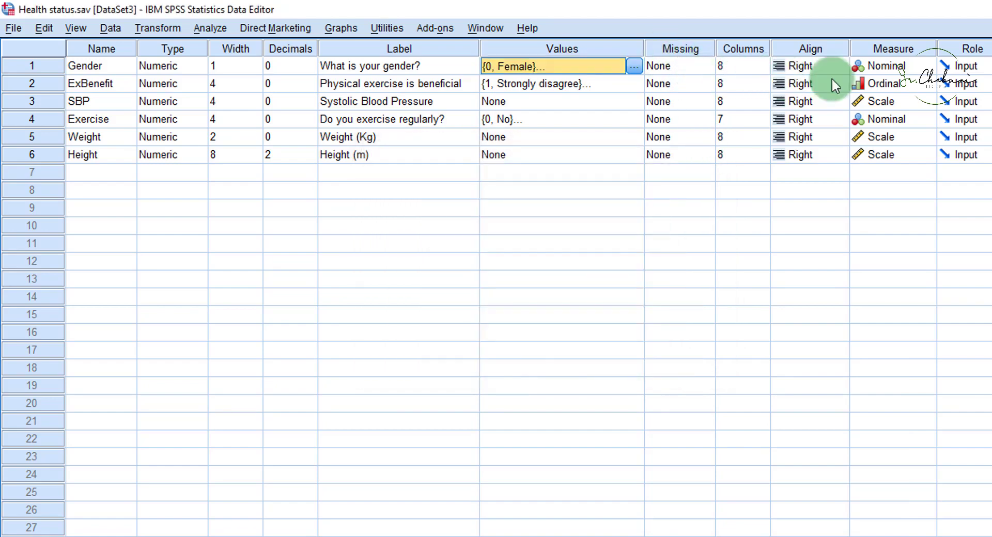
click(886, 66)
click(886, 68)
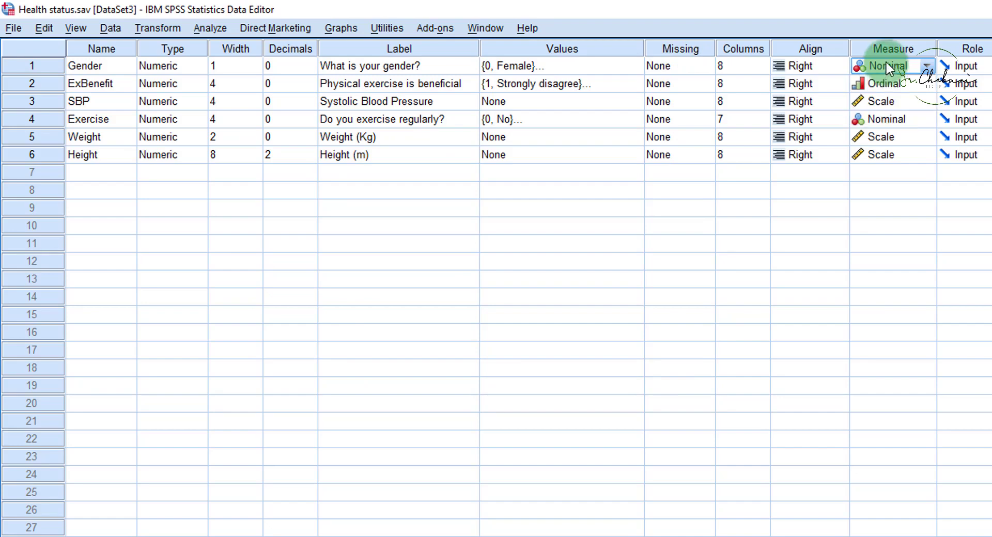
- Review the label and the coded value labels of the ExBenefit variable, and close its value labels
click(89, 88)
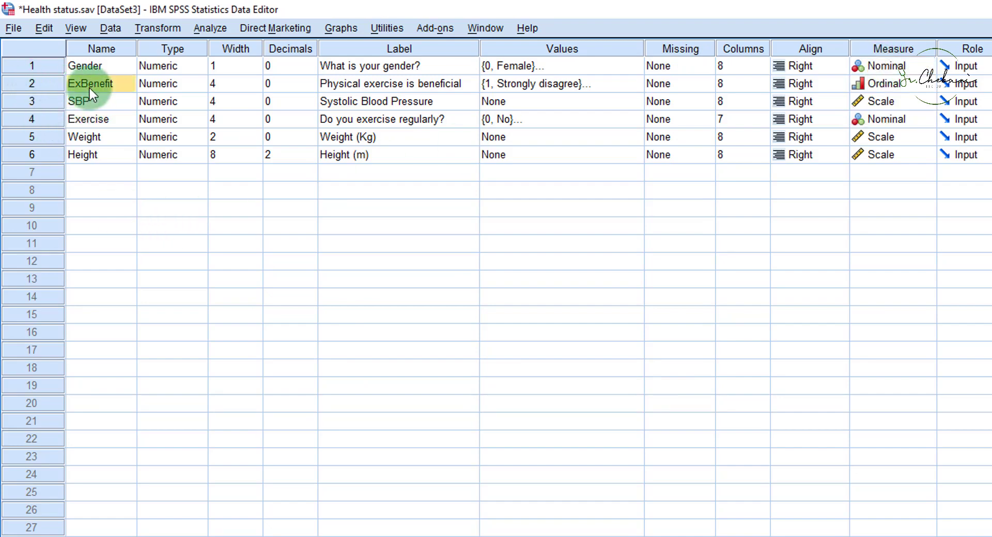
click(374, 86)
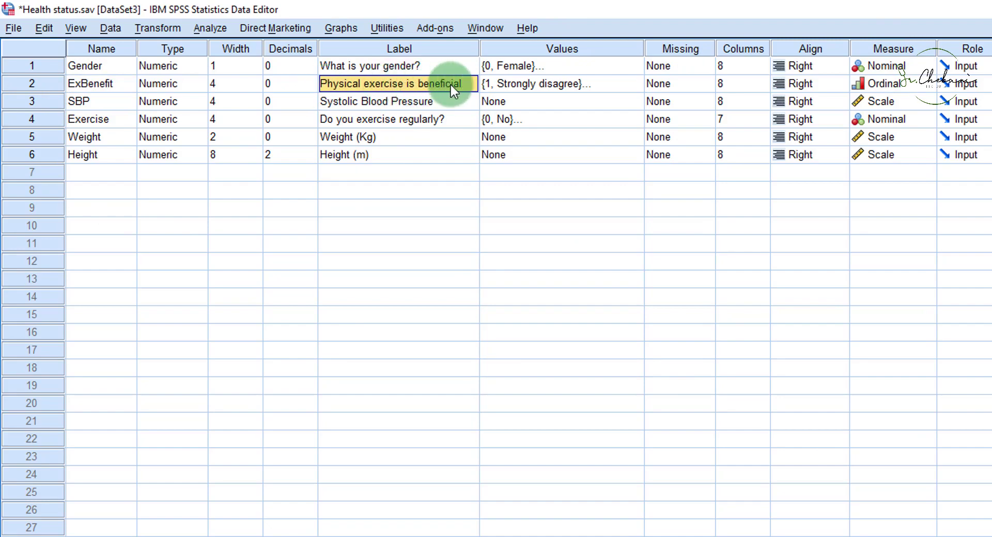
click(605, 87)
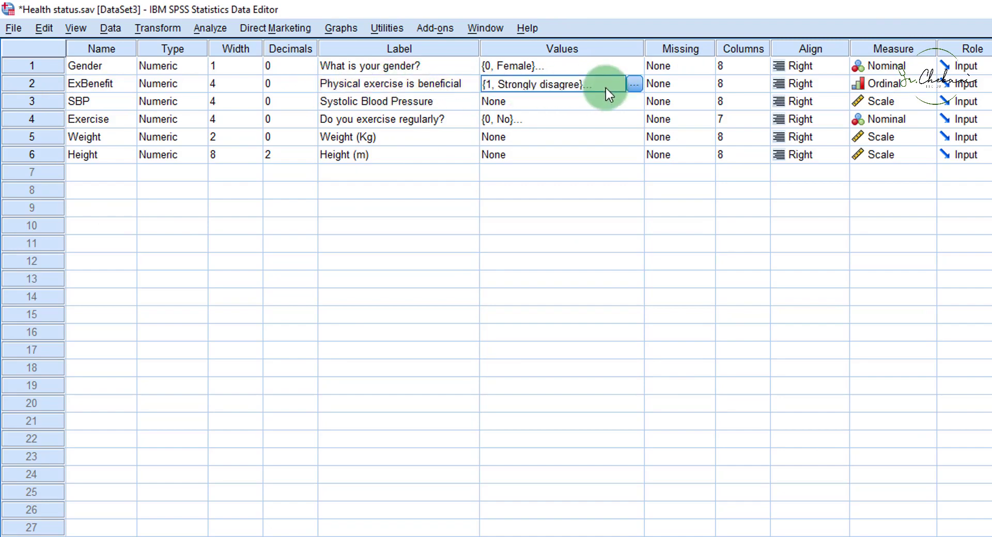
click(635, 86)
drag(717, 310, 538, 116)
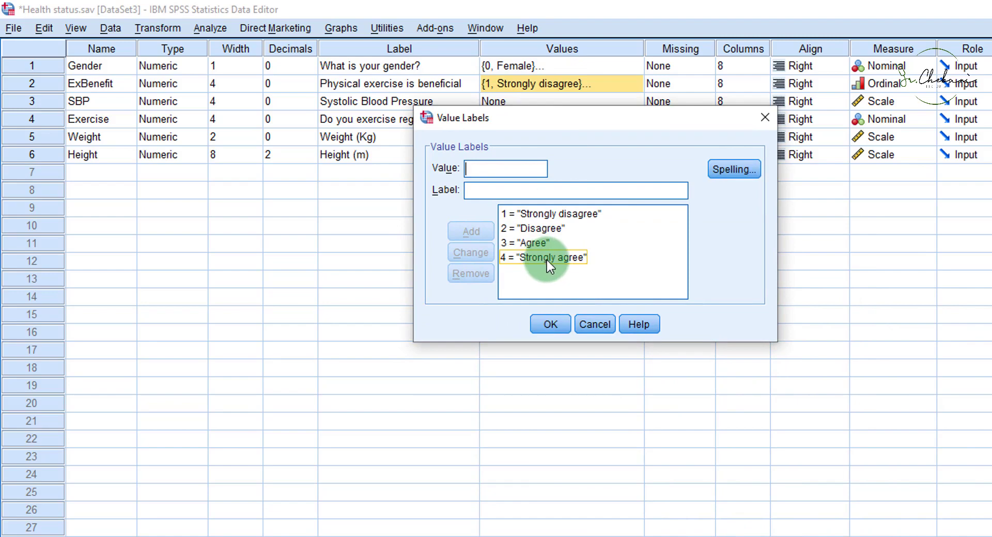
key(Return)
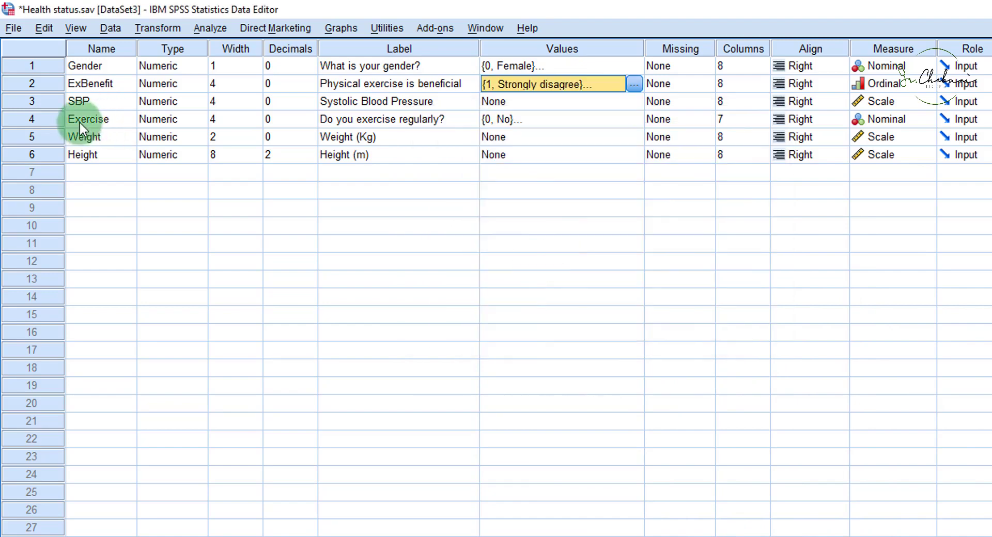
- Review the label and coded value labels of the Exercise variable, and look over the labels of Weight and Height
click(89, 112)
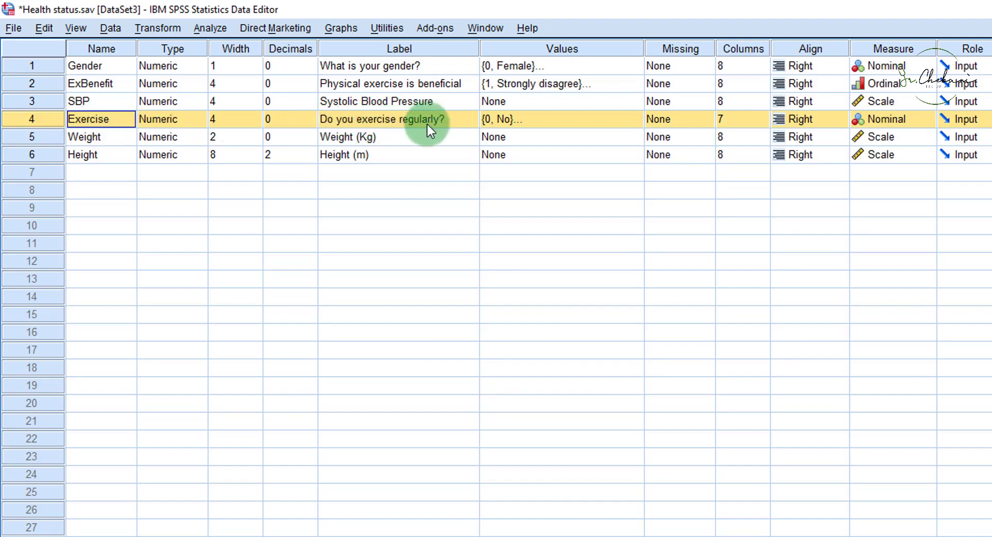
click(618, 124)
click(633, 119)
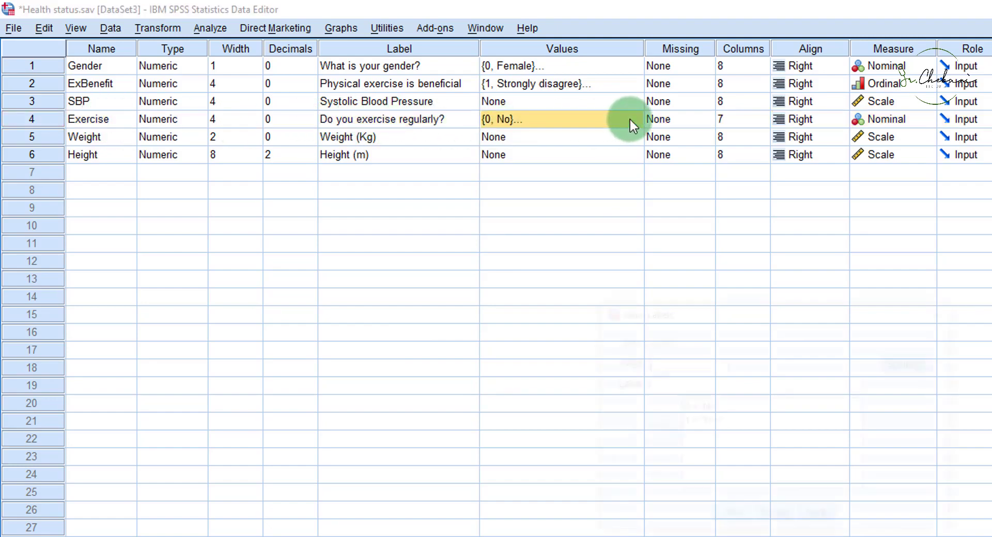
drag(701, 314, 465, 160)
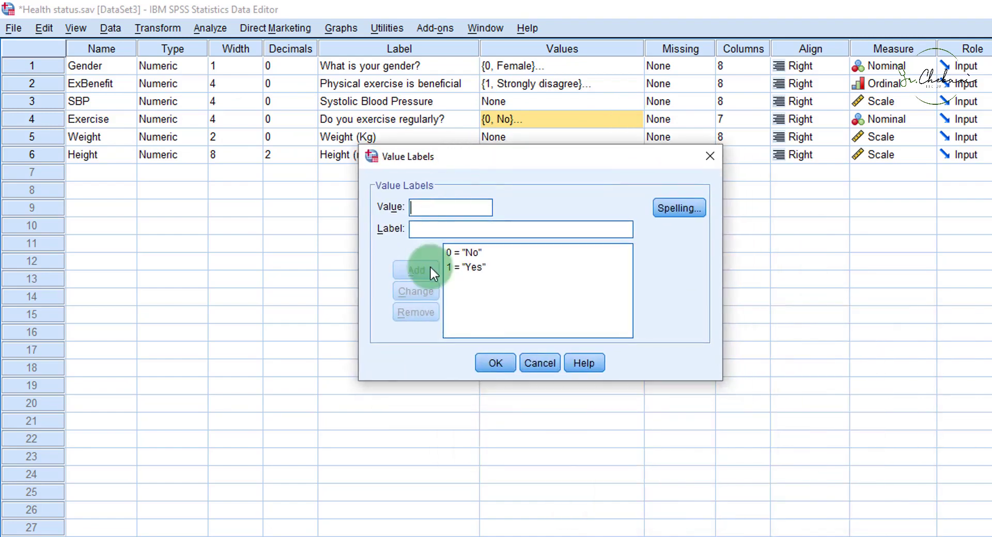
click(500, 364)
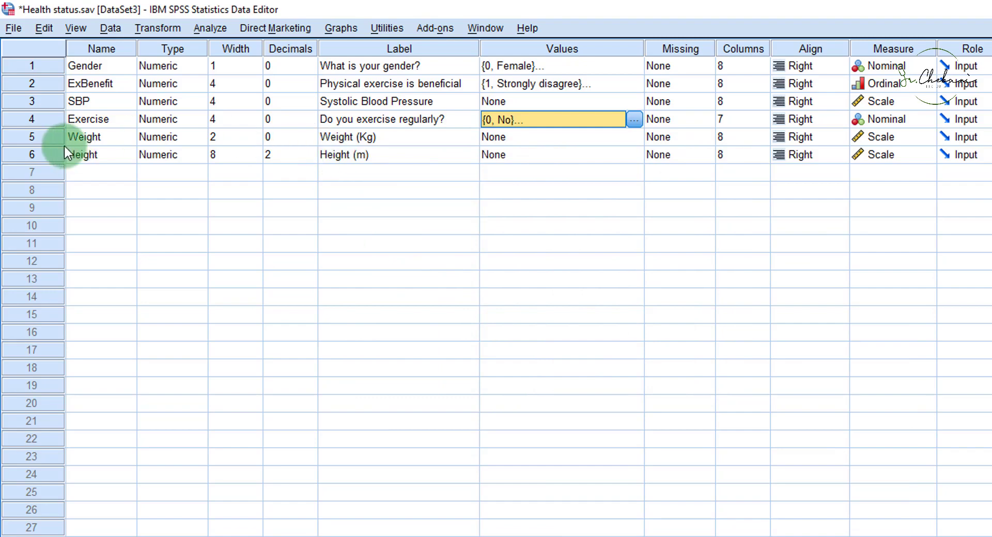
click(84, 139)
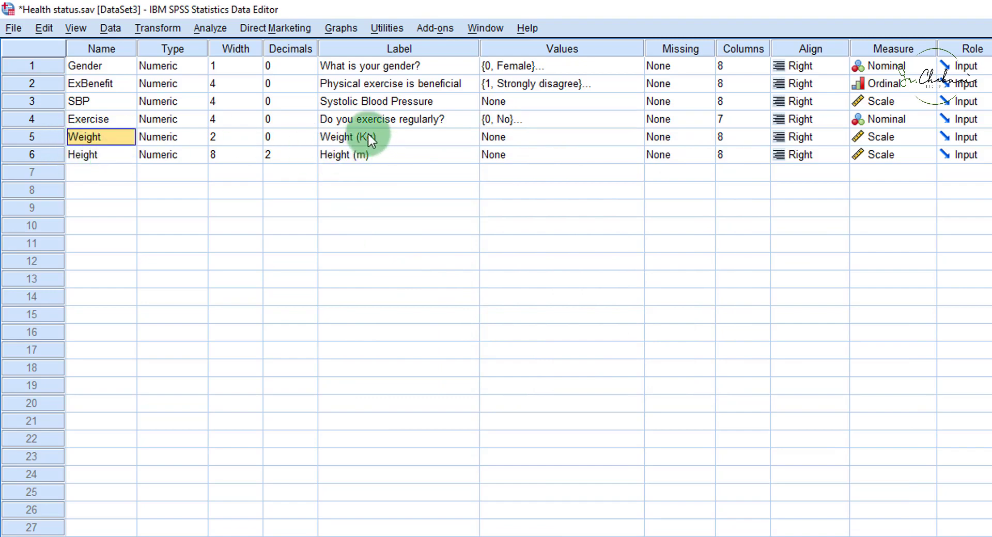
click(354, 156)
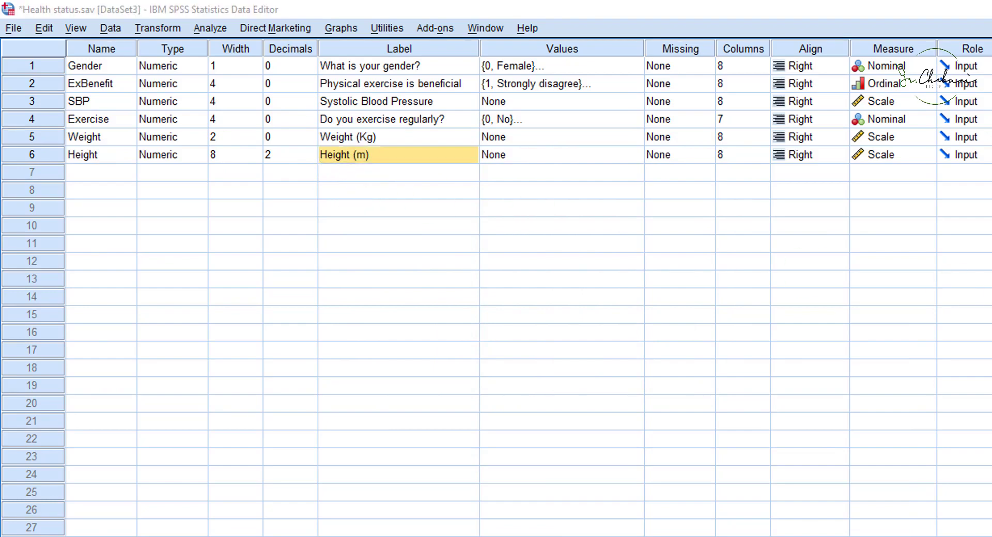
- Return to the case data of the Health status dataset and display the Data Editor toolbar
key(ctrl+t)
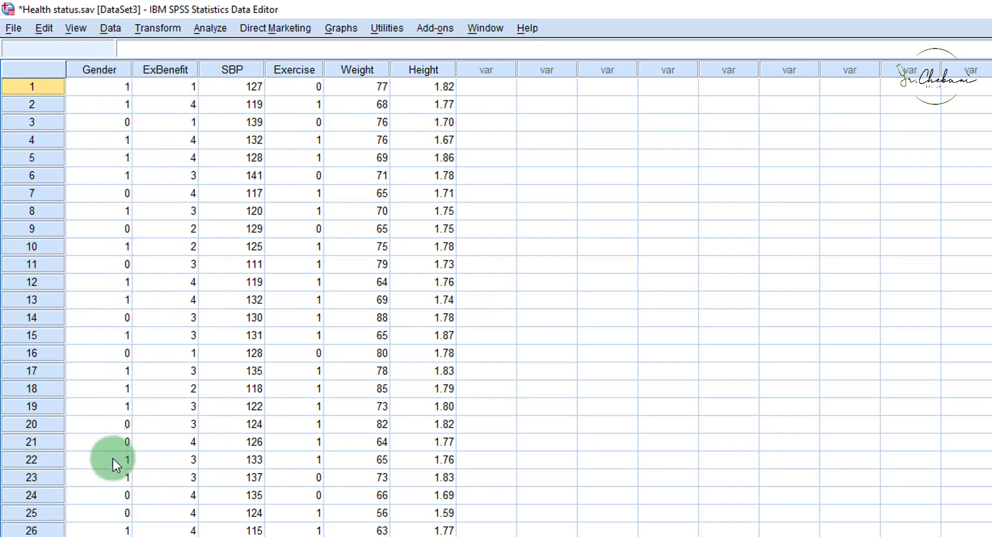
click(76, 29)
click(75, 27)
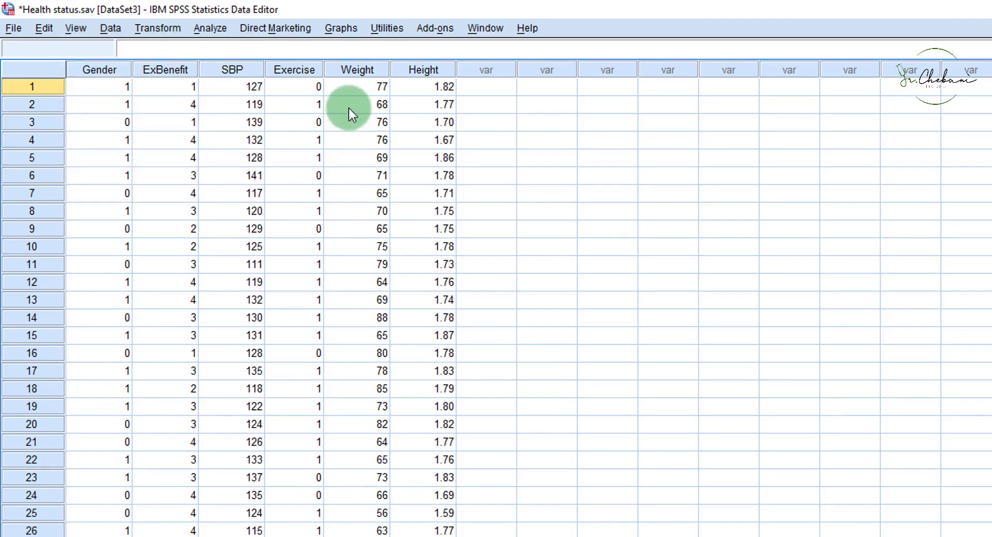
click(78, 27)
mouse_move(107, 70)
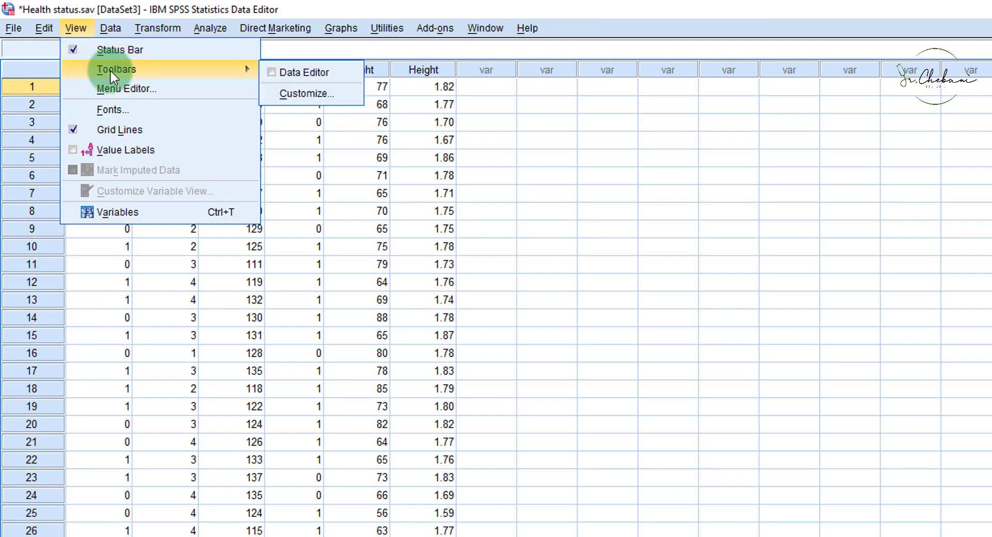
click(308, 79)
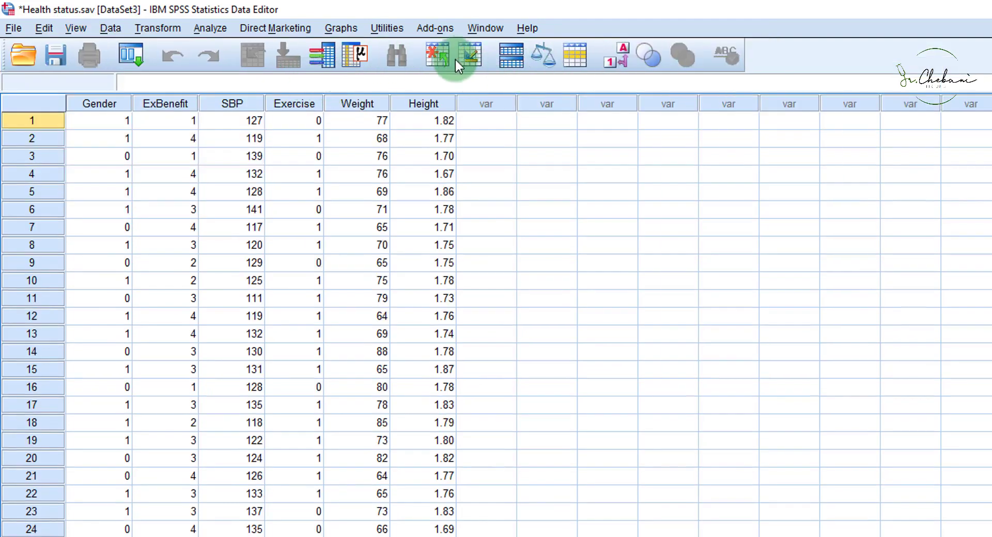
- Switch the case data between numeric codes and value labels, leave the value labels displayed, and select the first case
click(618, 61)
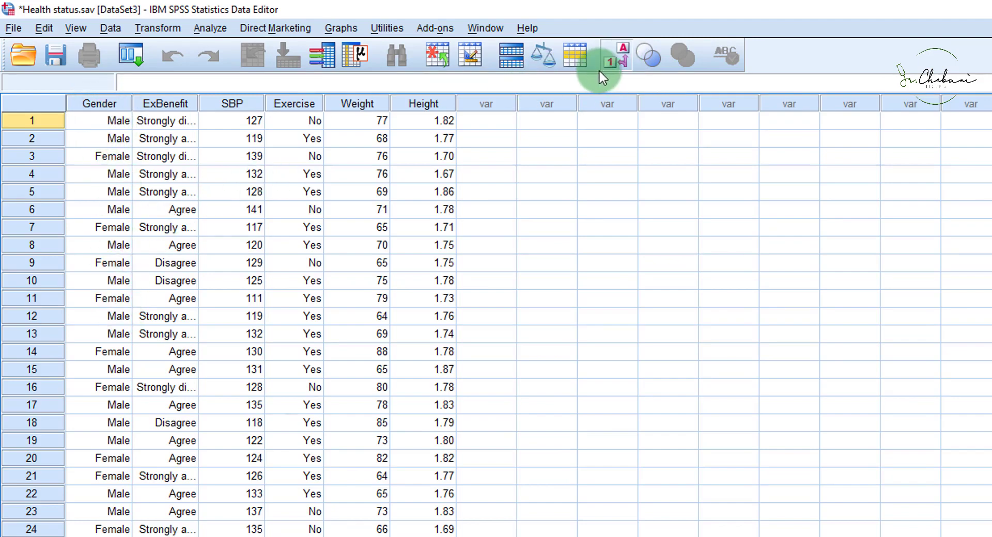
click(614, 54)
click(613, 55)
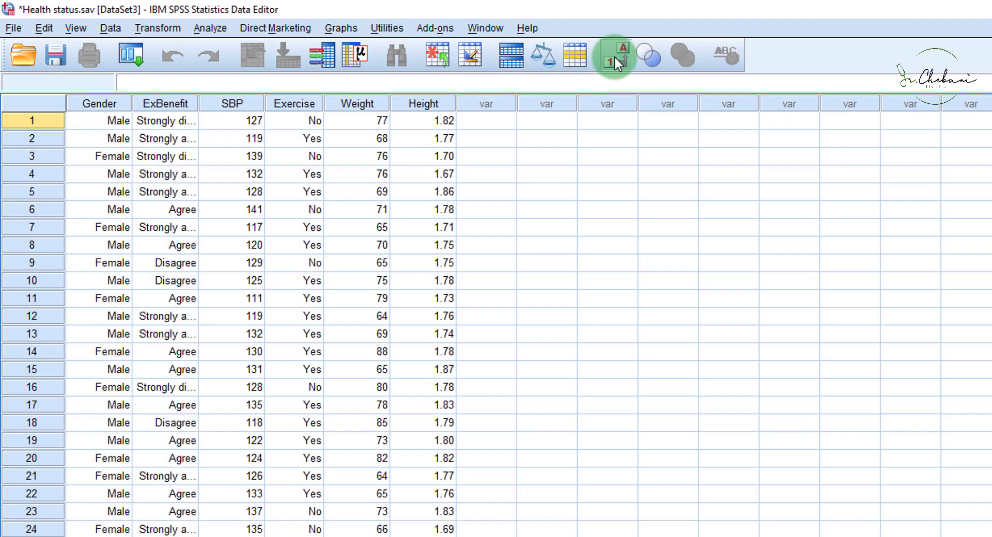
click(614, 55)
click(613, 55)
click(615, 56)
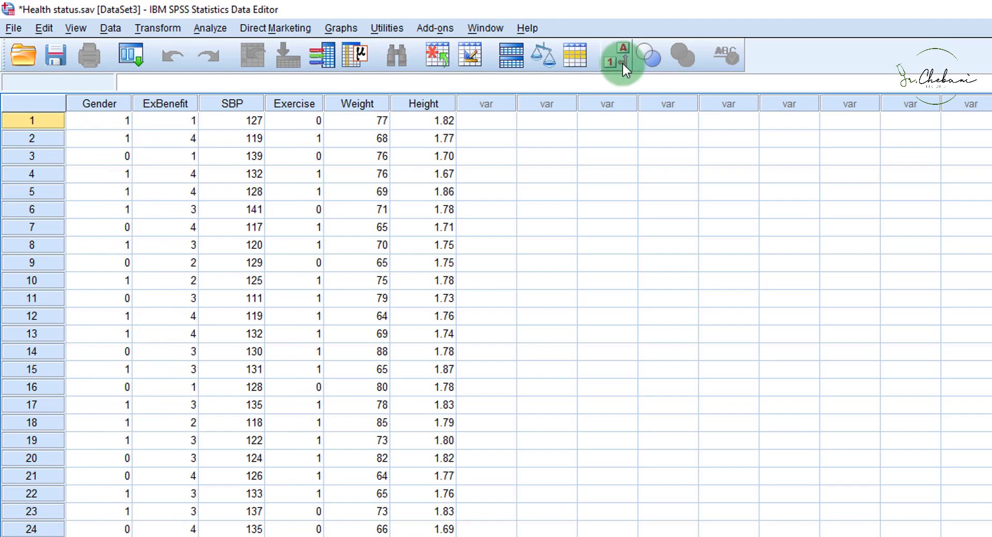
click(621, 59)
click(49, 118)
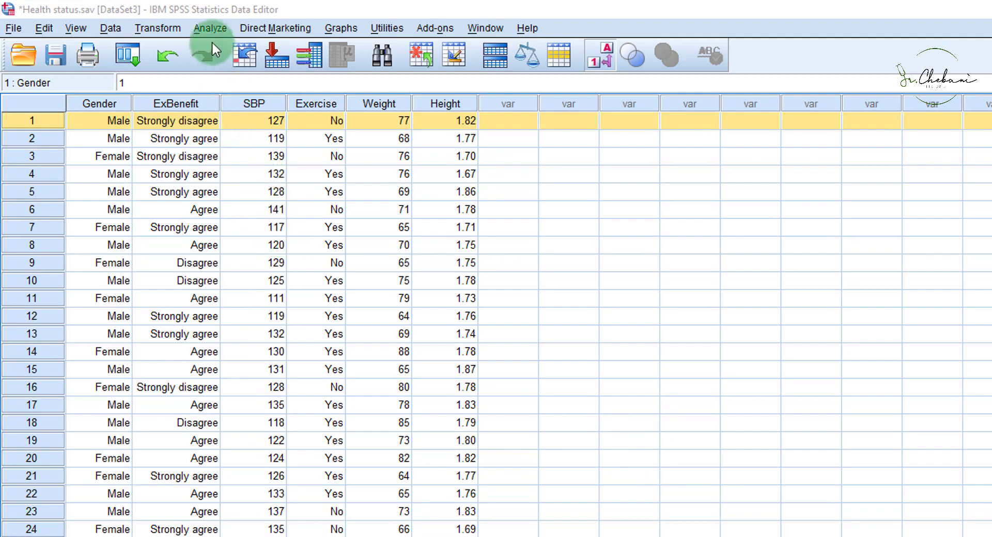
- Start the Explore procedure for descriptive statistics and bring its dialog fully into view
click(206, 28)
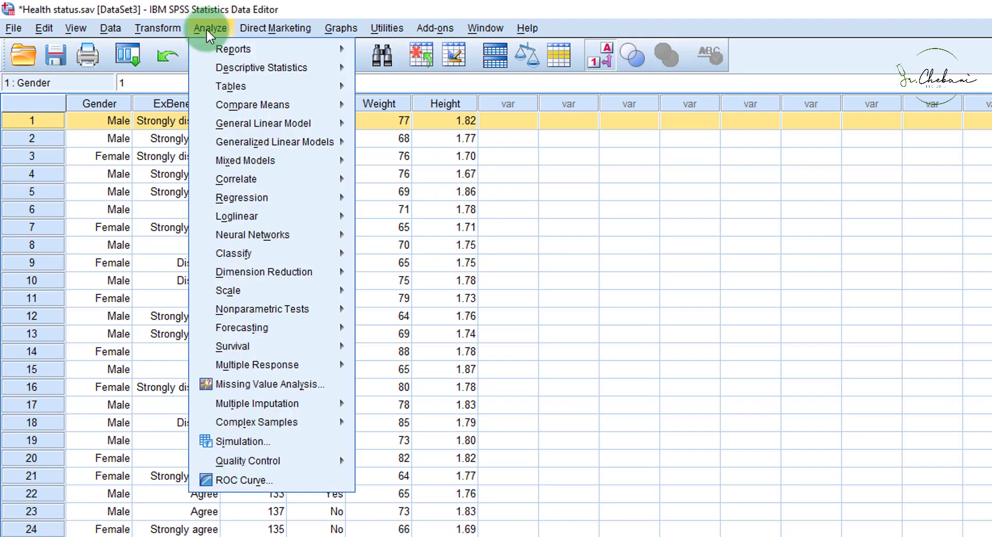
mouse_move(227, 78)
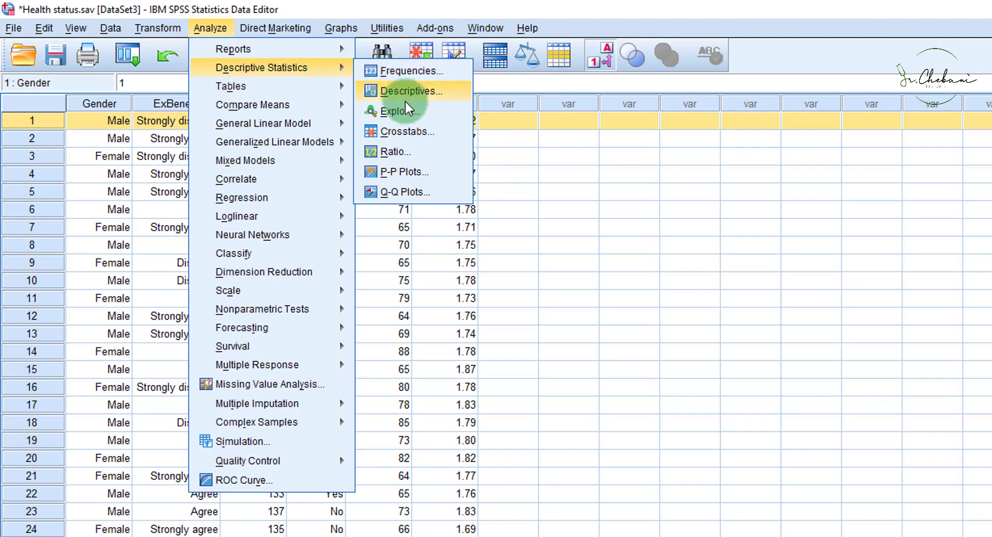
click(407, 121)
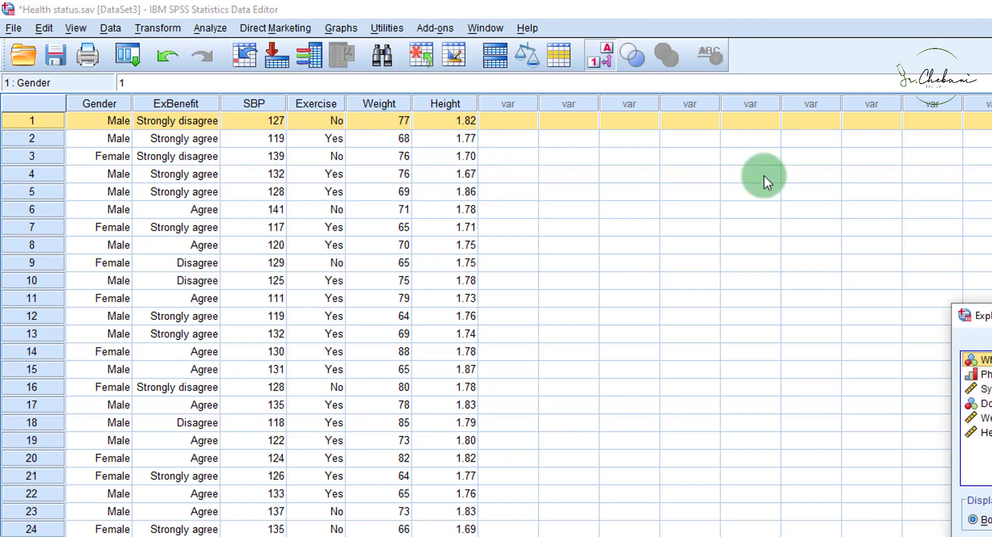
drag(613, 165, 634, 173)
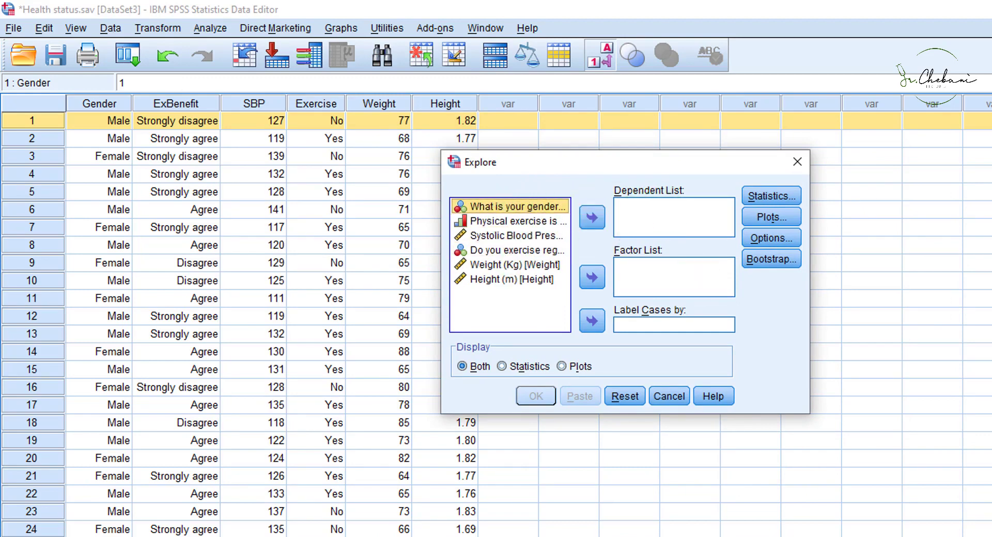
- Try adding the gender, exercise benefit, Systolic Blood Pressure and regular exercise variables as dependent variables for Explore
click(513, 221)
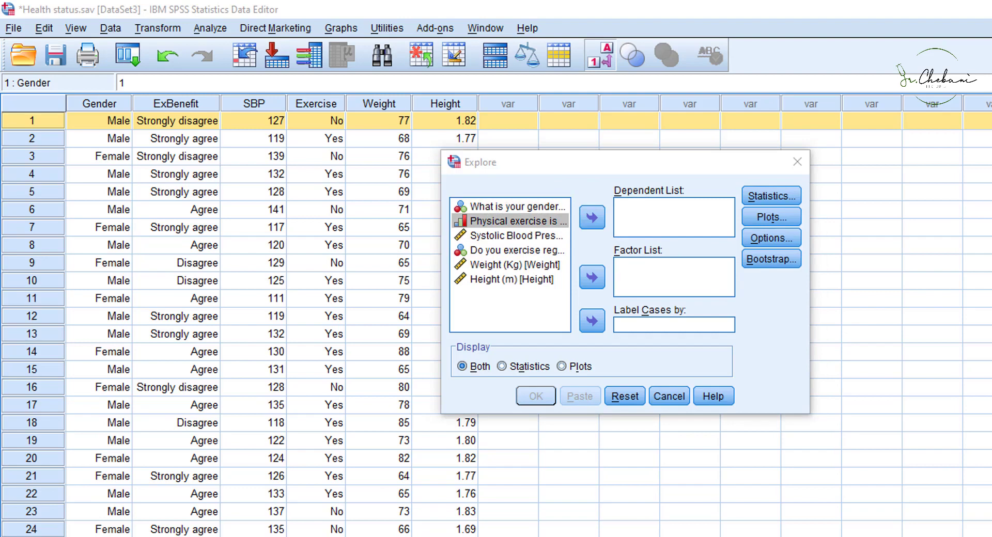
click(499, 205)
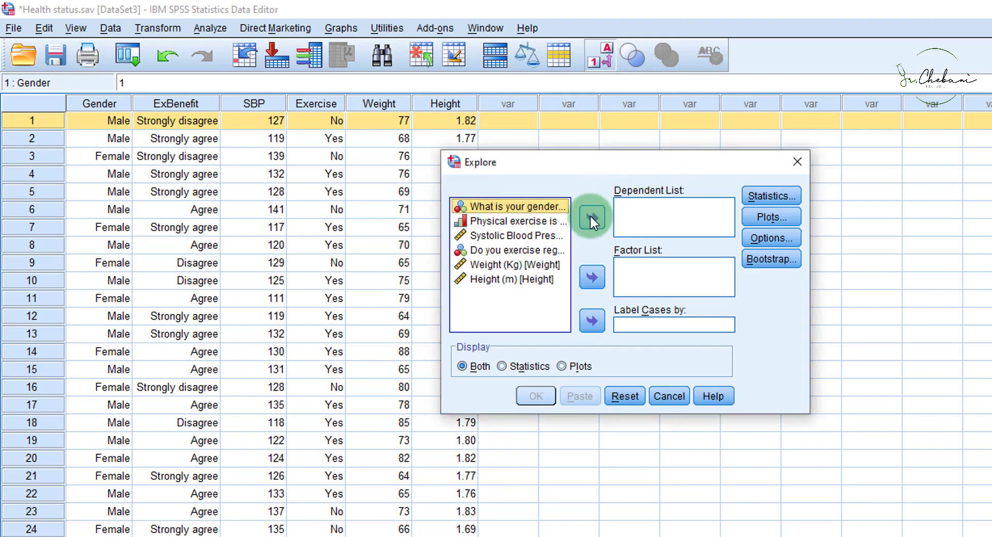
click(590, 214)
double_click(512, 209)
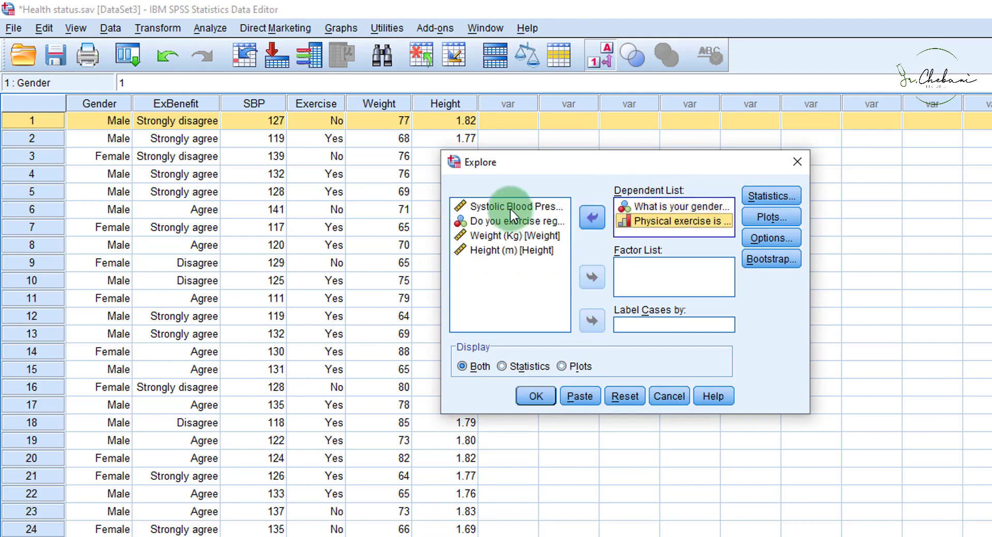
drag(512, 210, 653, 227)
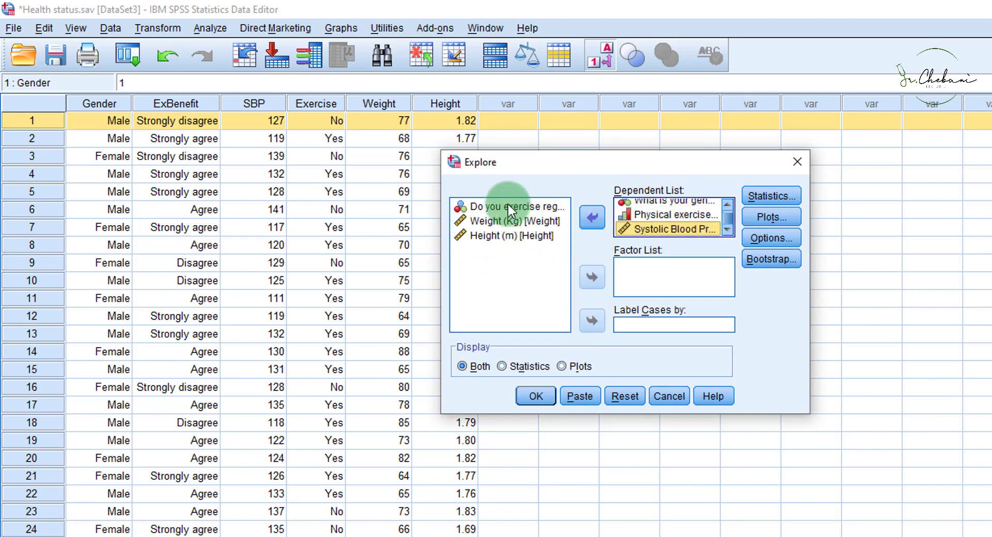
drag(508, 206, 665, 215)
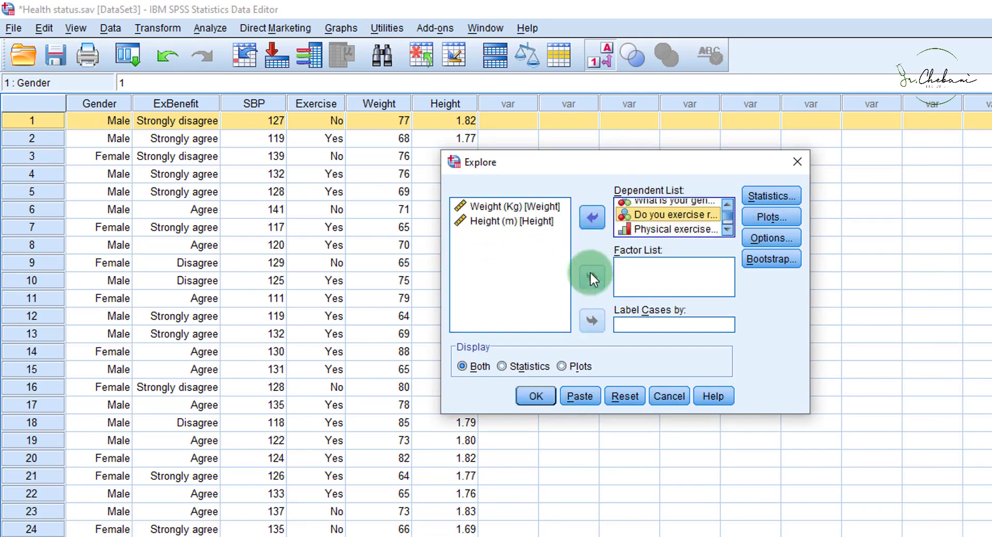
- Remove all four variables from the dependent variables of the Explore analysis
click(594, 216)
click(667, 213)
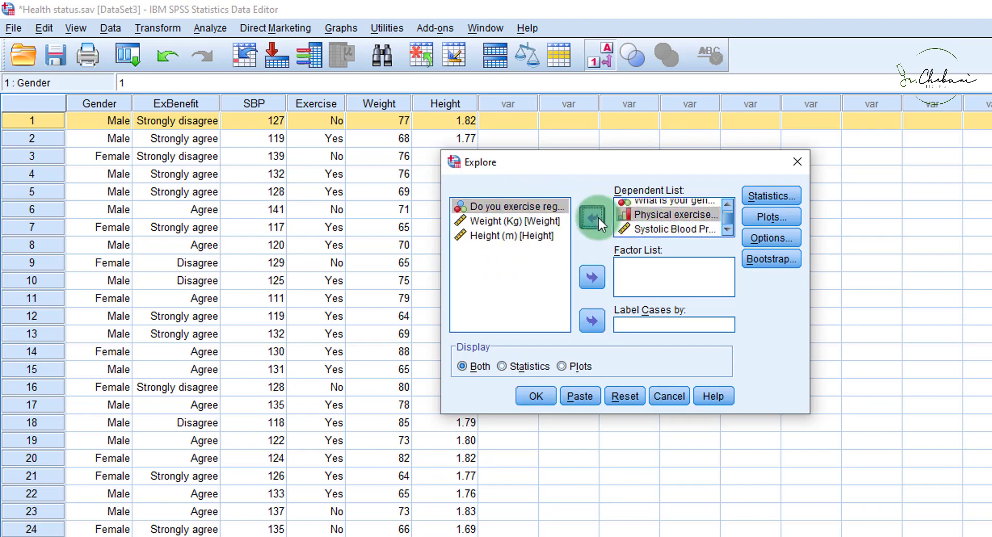
click(596, 216)
click(594, 218)
click(672, 207)
click(593, 217)
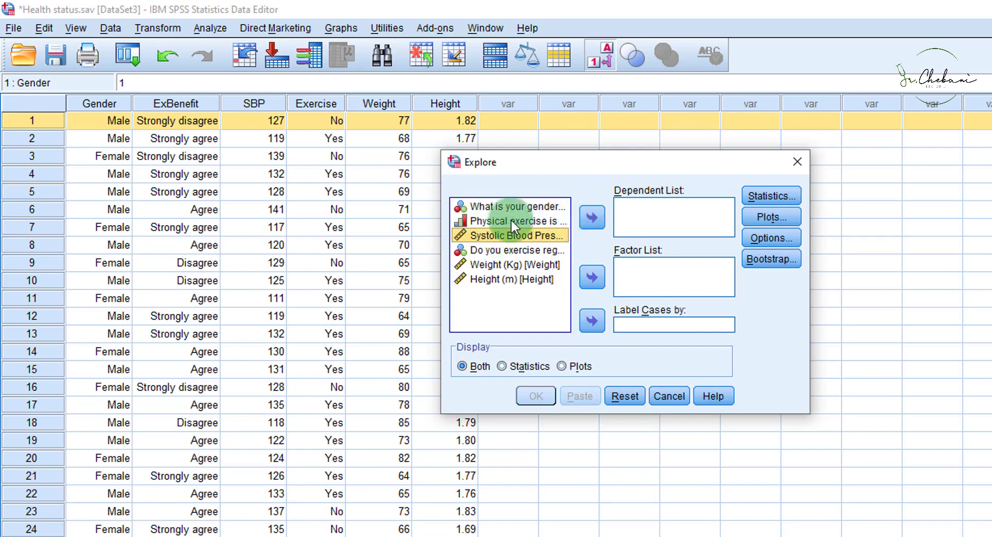
- Run Explore with Weight (Kg) and the gender variable as dependent variables
click(513, 265)
click(591, 217)
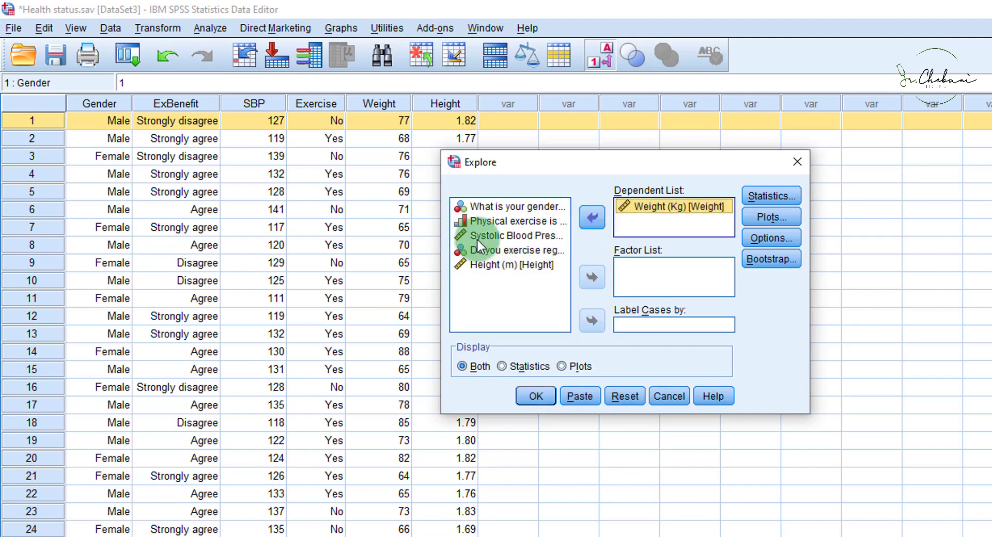
click(511, 207)
click(592, 217)
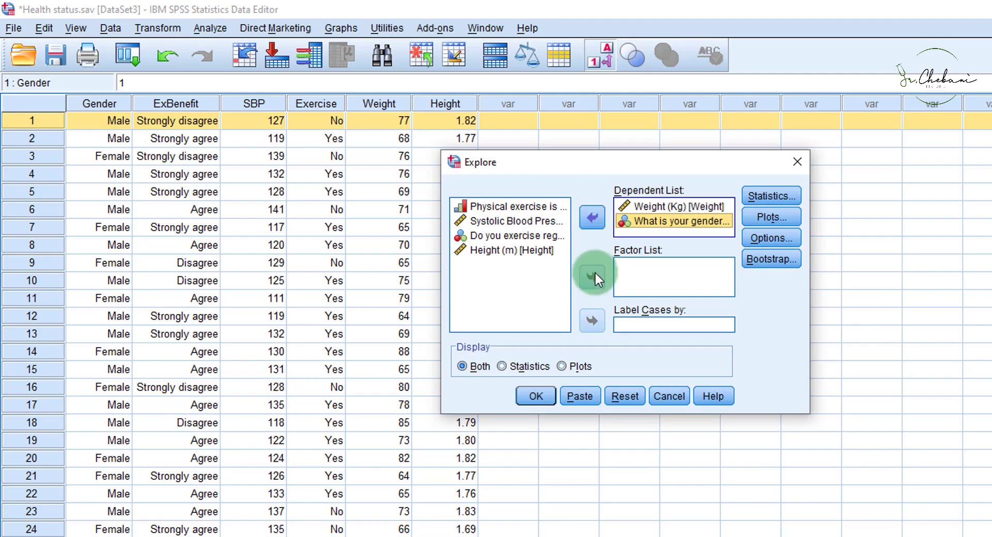
click(536, 397)
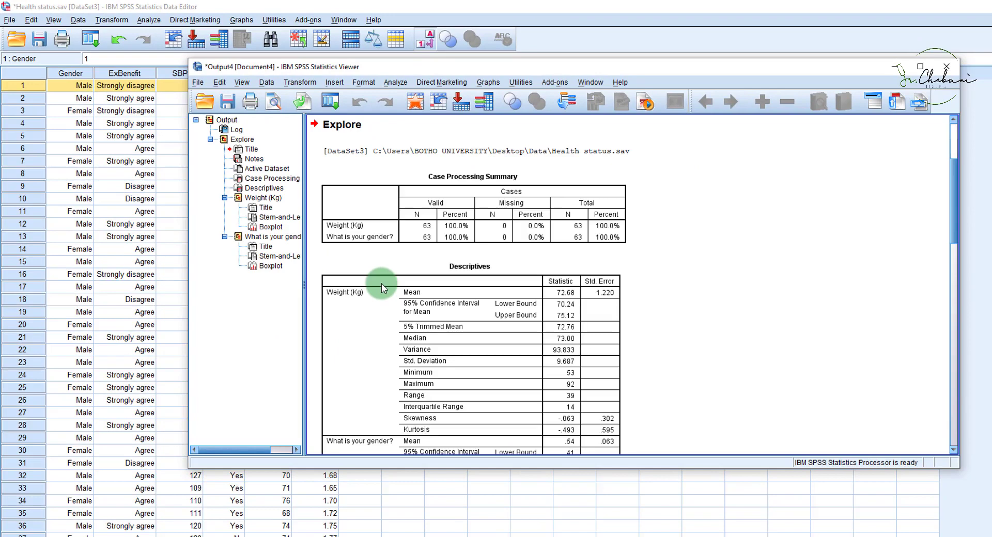
- Maximize the output window and examine the logged command syntax above the Explore results
click(919, 67)
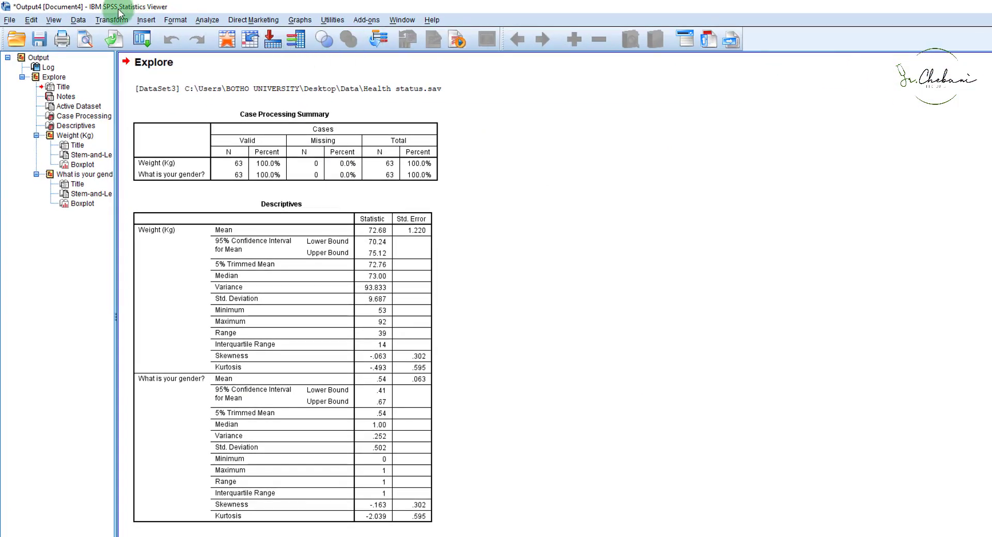
scroll(399, 170, down, 1)
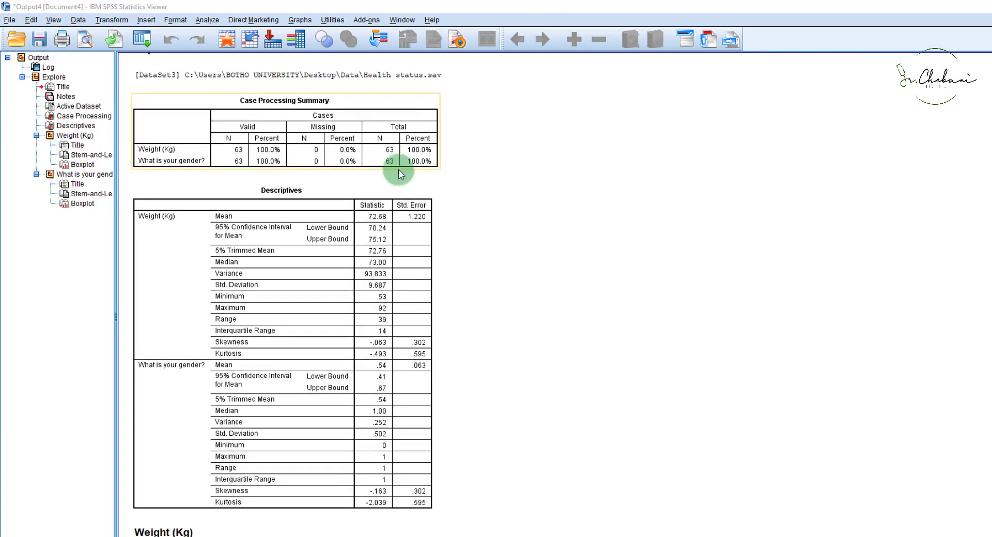
scroll(542, 341, up, 5)
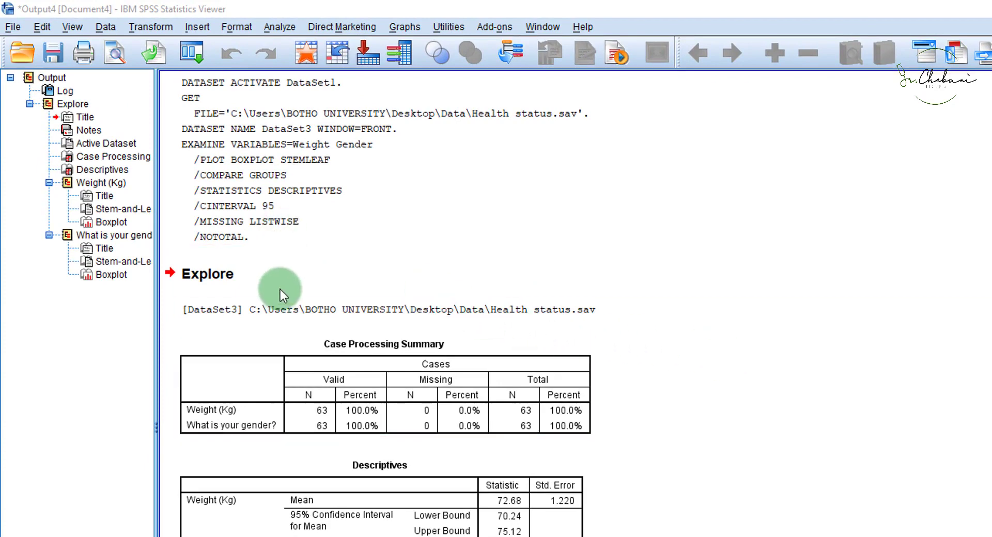
click(284, 317)
click(269, 112)
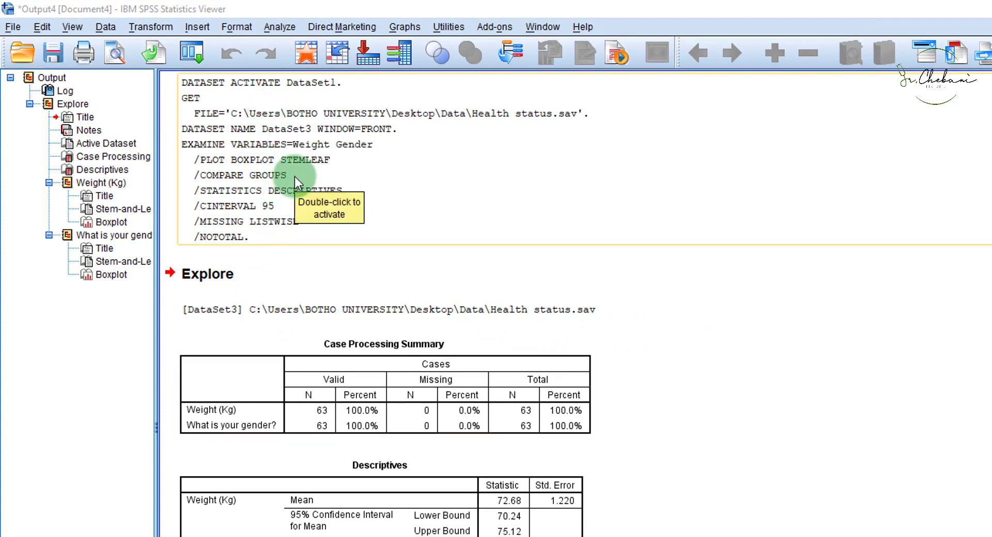
click(318, 372)
click(891, 350)
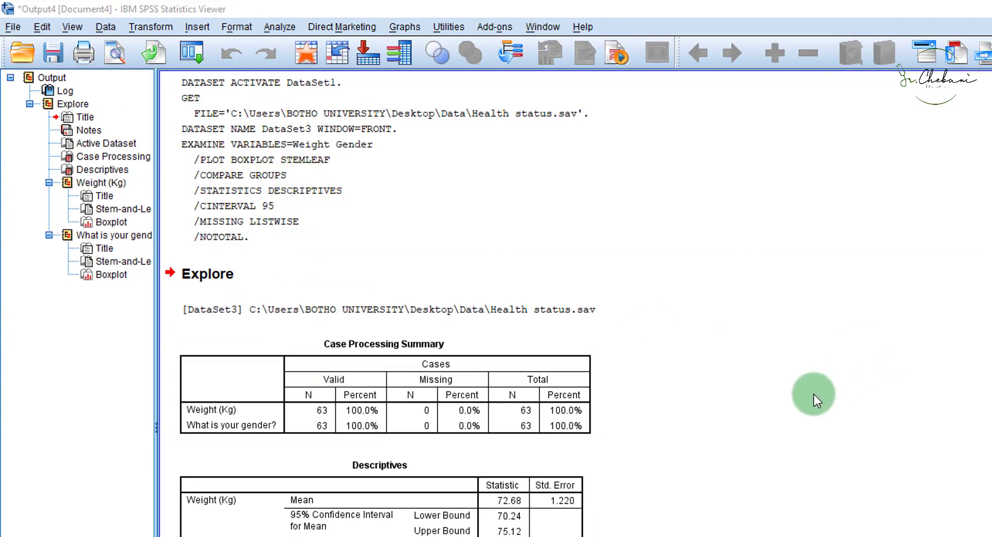
- Examine the Explore heading, the dataset path and the Case Processing Summary table in the output
scroll(533, 365, down, 3)
click(185, 133)
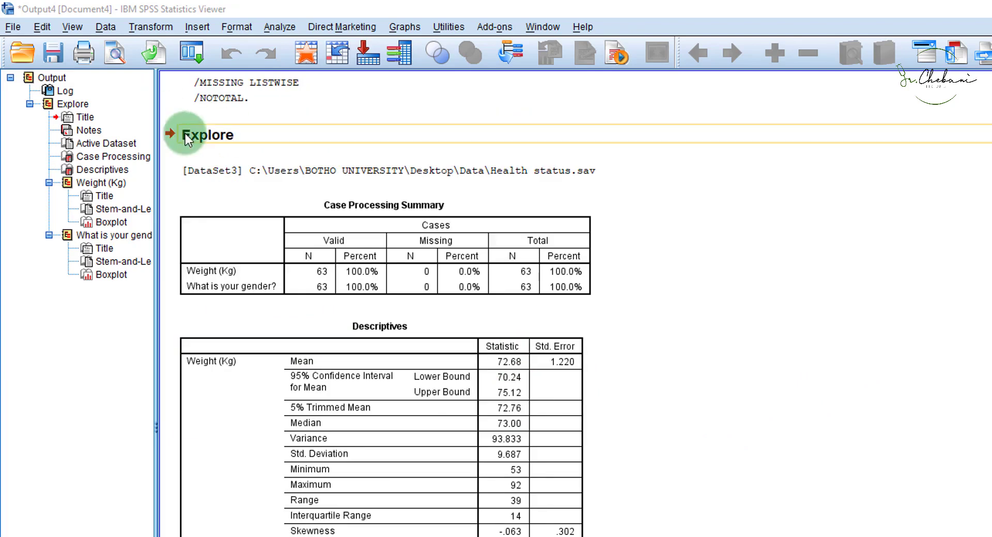
click(254, 177)
click(347, 241)
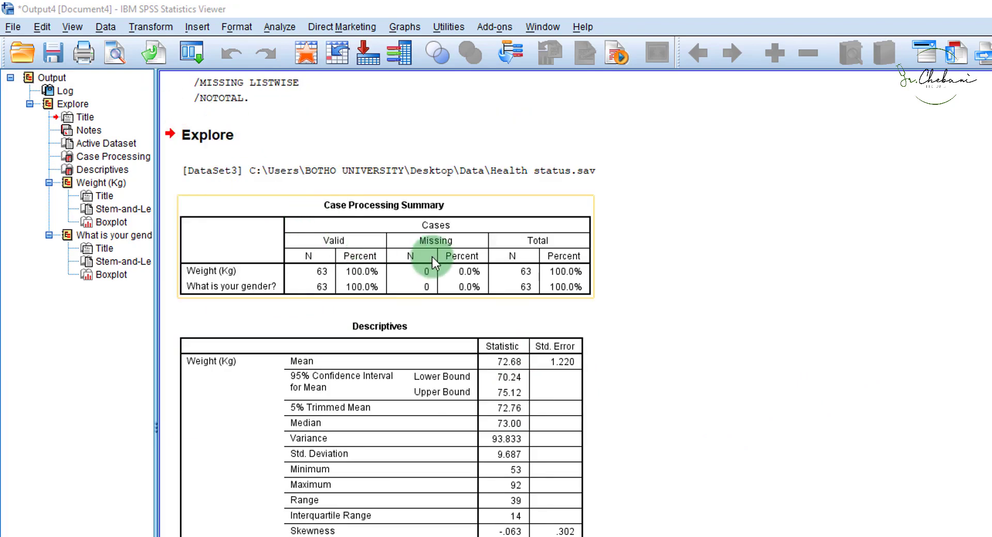
- Check the valid, missing and total case columns for weight and gender in the Case Processing Summary
scroll(432, 257, down, 2)
scroll(431, 257, up, 3)
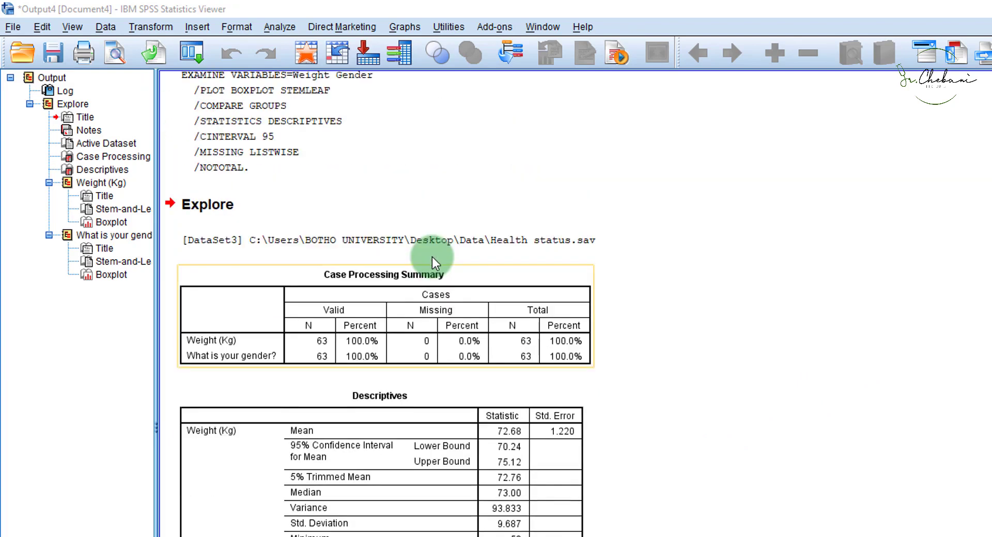
scroll(432, 257, down, 2)
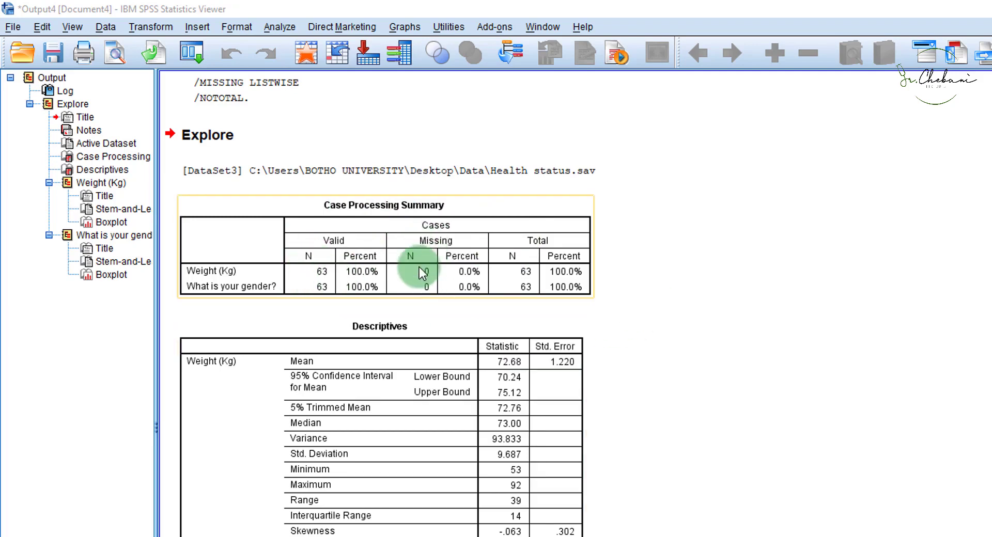
click(700, 302)
- Examine the Descriptives table for Weight (Kg) and the gender question, from the mean down to skewness and kurtosis
scroll(703, 297, down, 3)
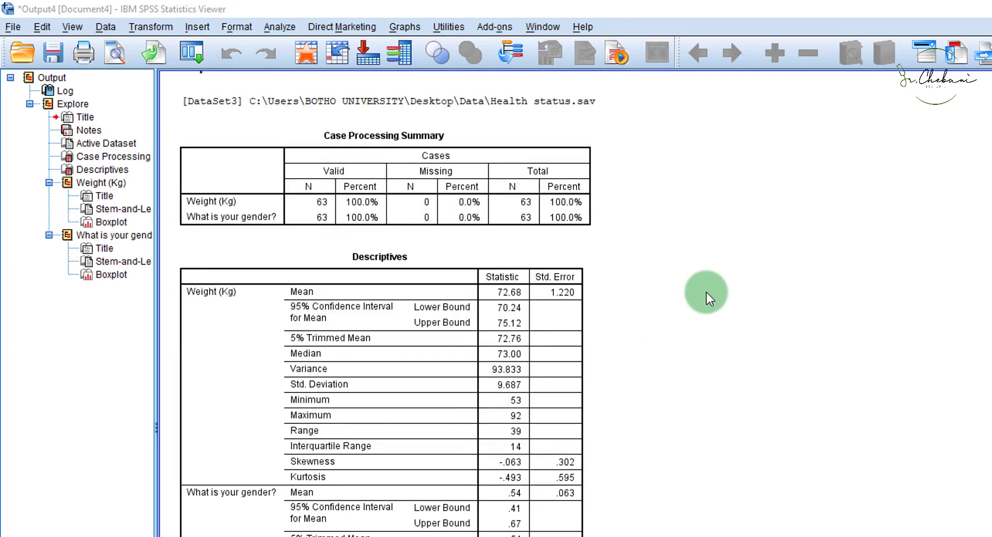
scroll(706, 293, down, 3)
click(236, 251)
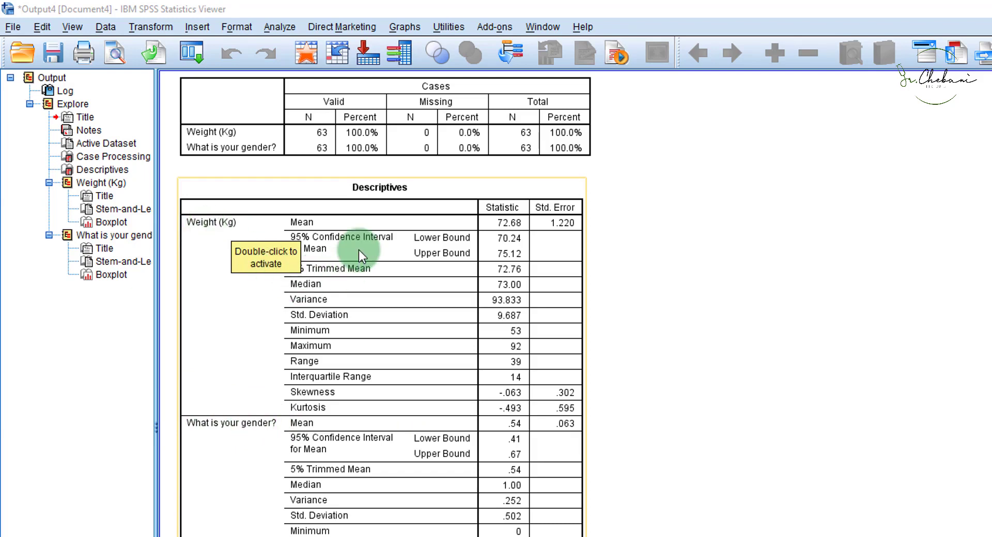
click(620, 377)
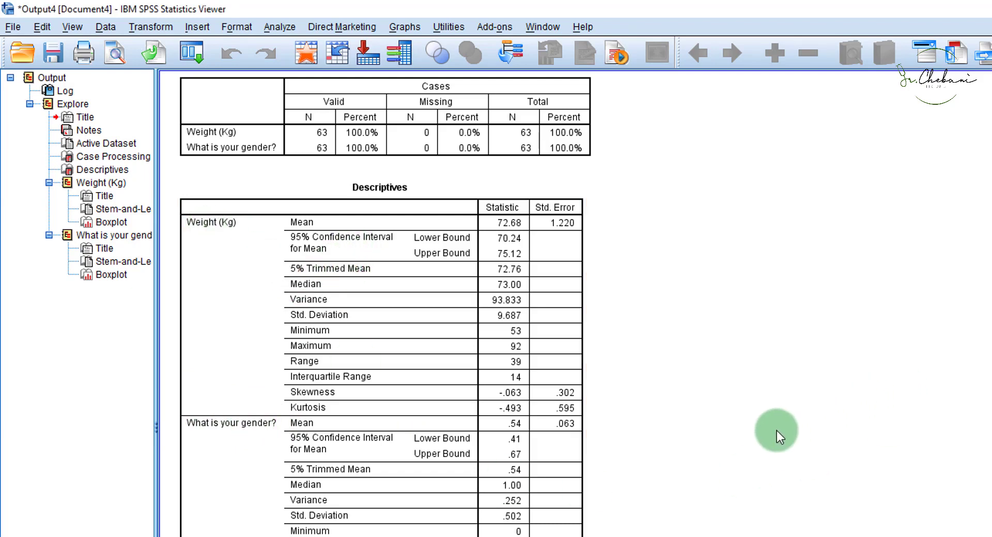
click(452, 280)
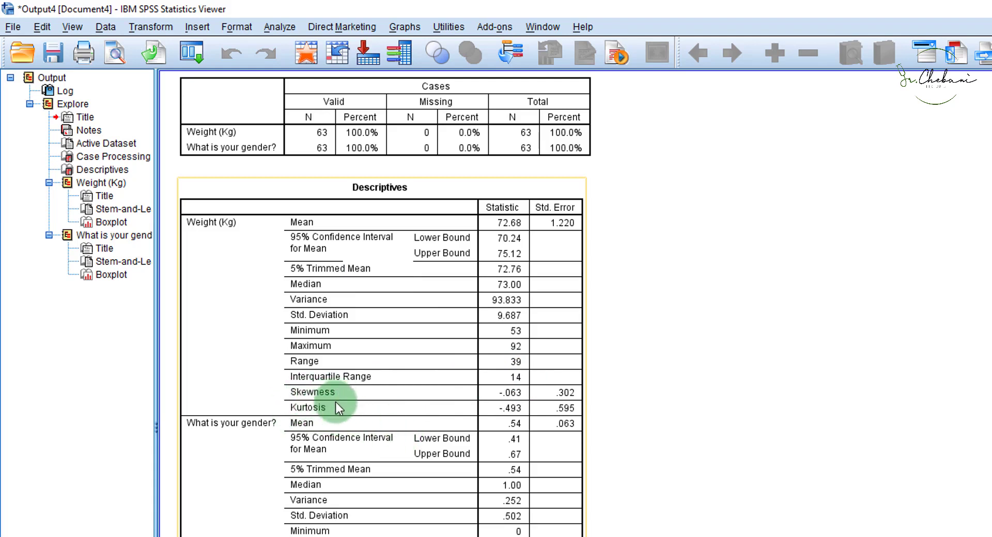
click(740, 368)
click(437, 503)
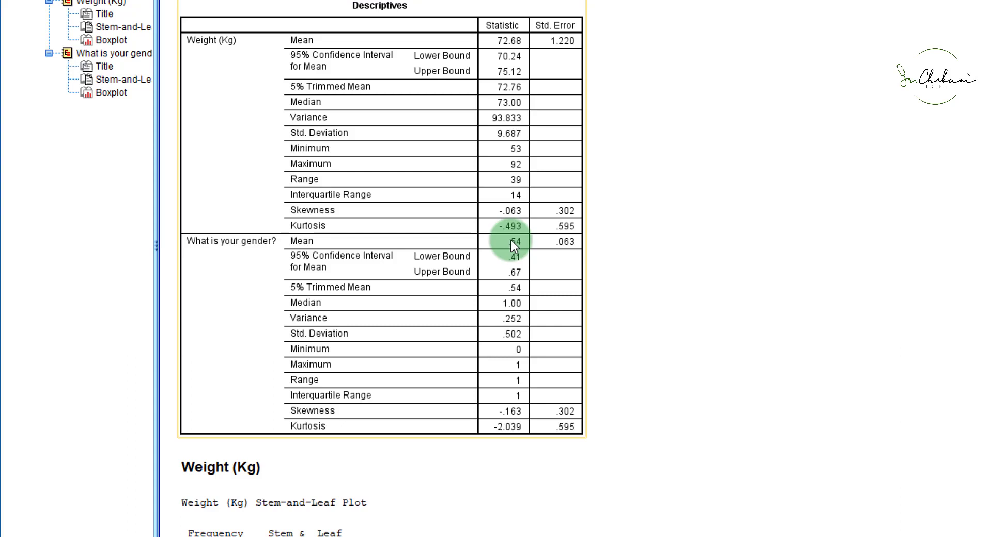
- Examine the stem-and-leaf plots and boxplots for Weight (Kg) and the gender question in the Explore output
scroll(439, 396, down, 10)
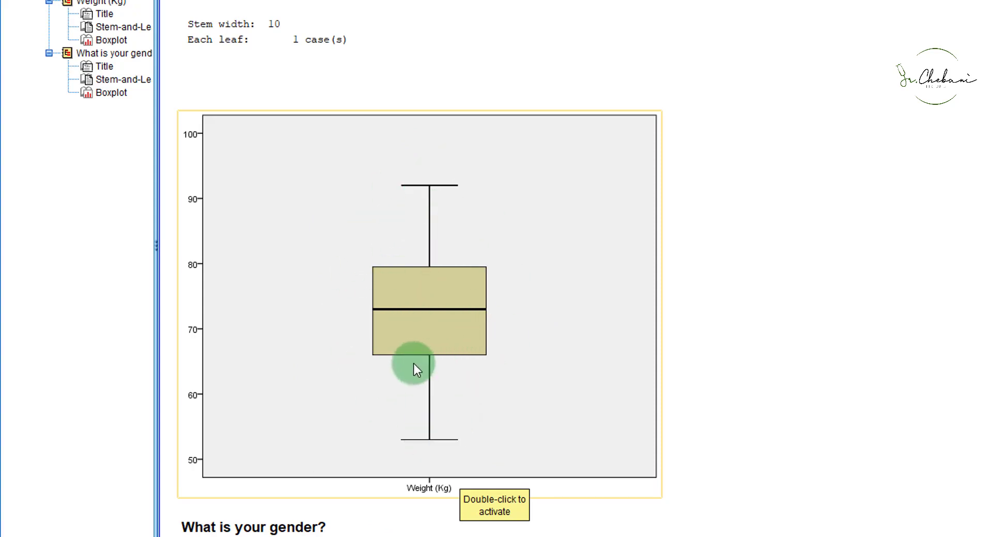
scroll(413, 363, down, 10)
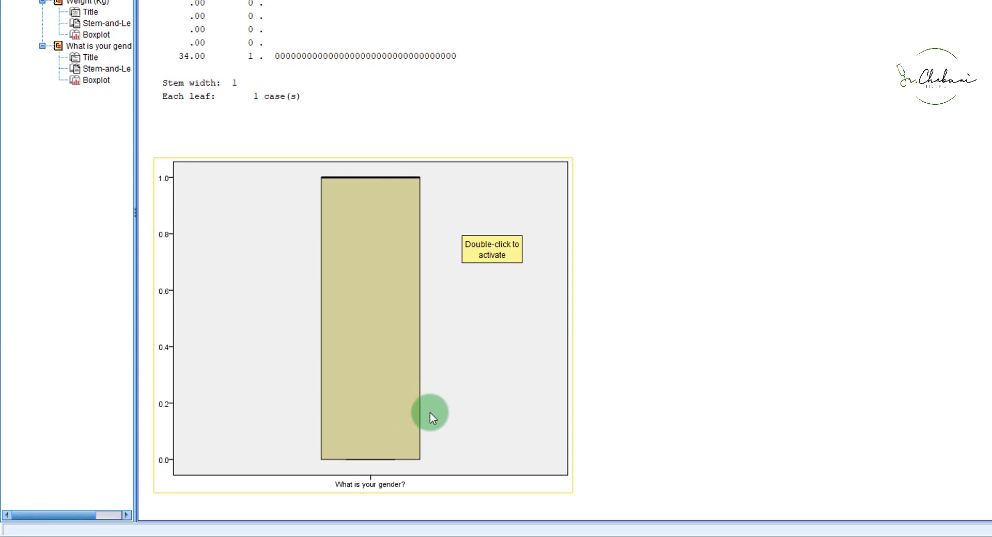
scroll(431, 412, up, 5)
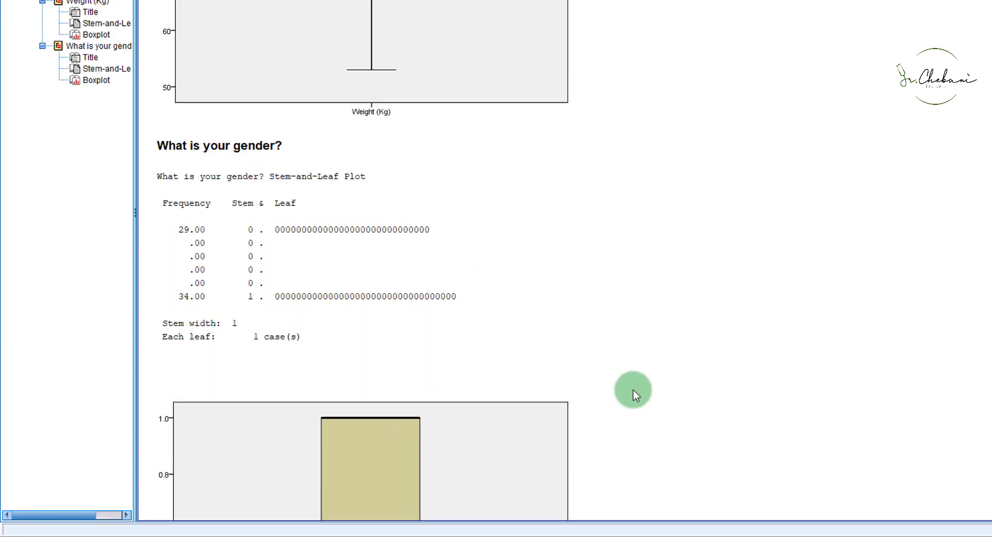
click(629, 318)
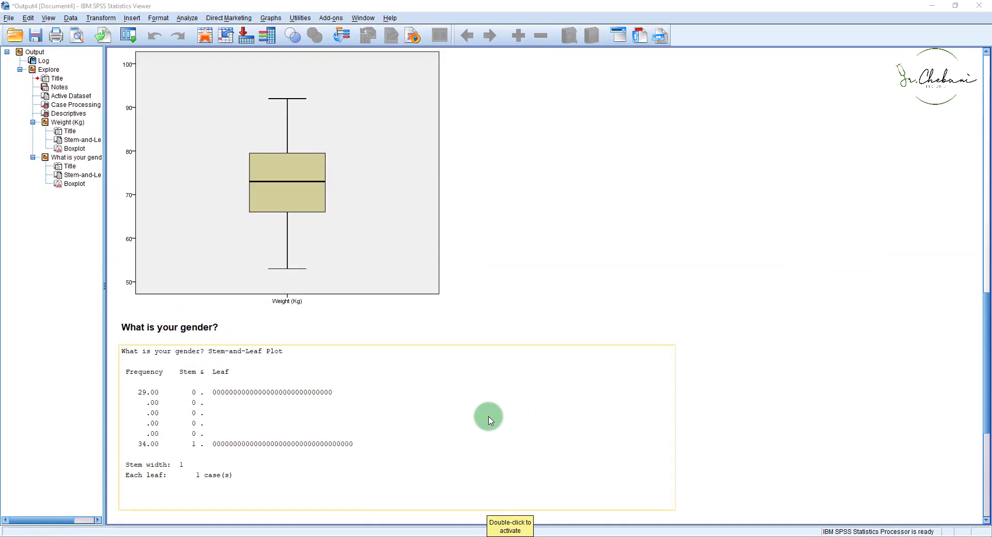
scroll(505, 357, up, 4)
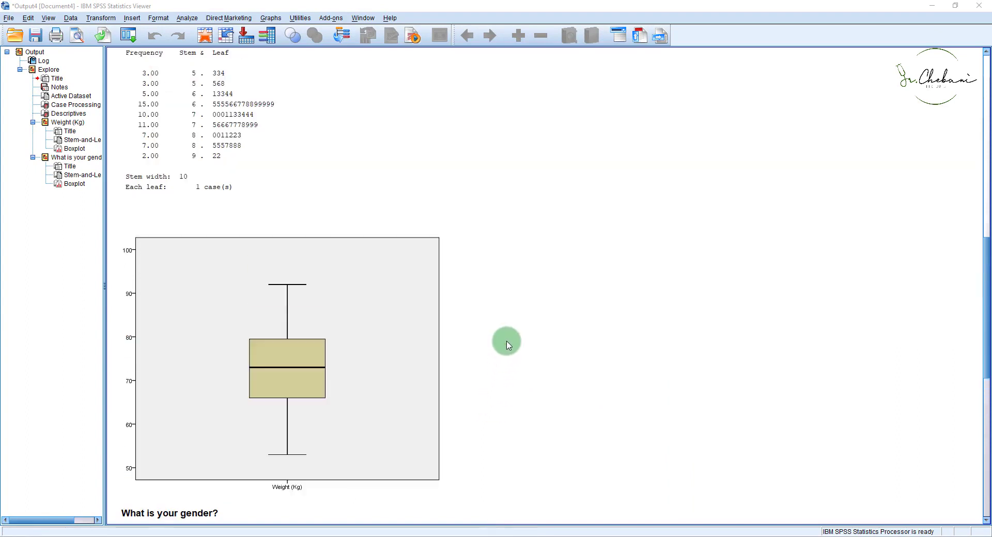
- Return to the Descriptives table and review the statistics of the gender question against those of Weight (Kg)
scroll(506, 345, up, 8)
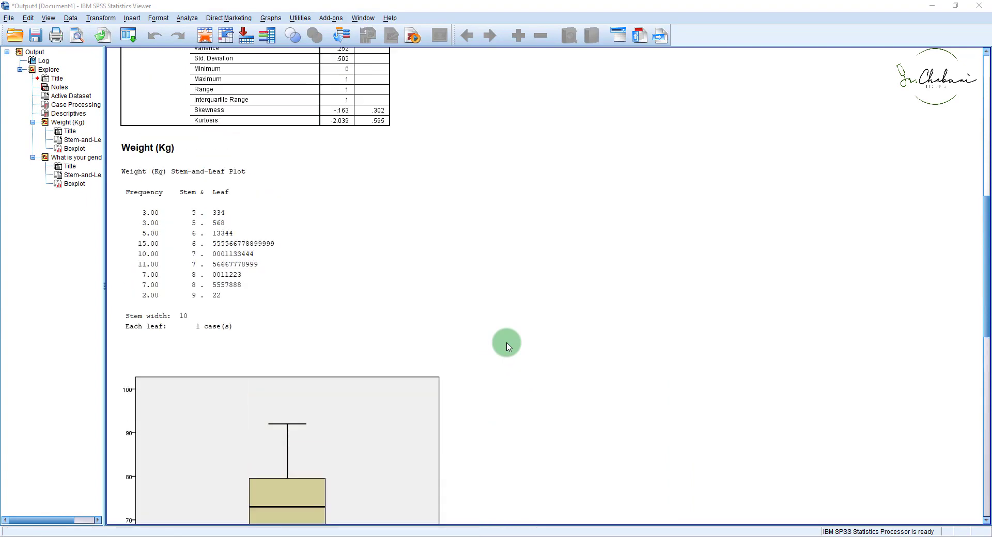
click(263, 286)
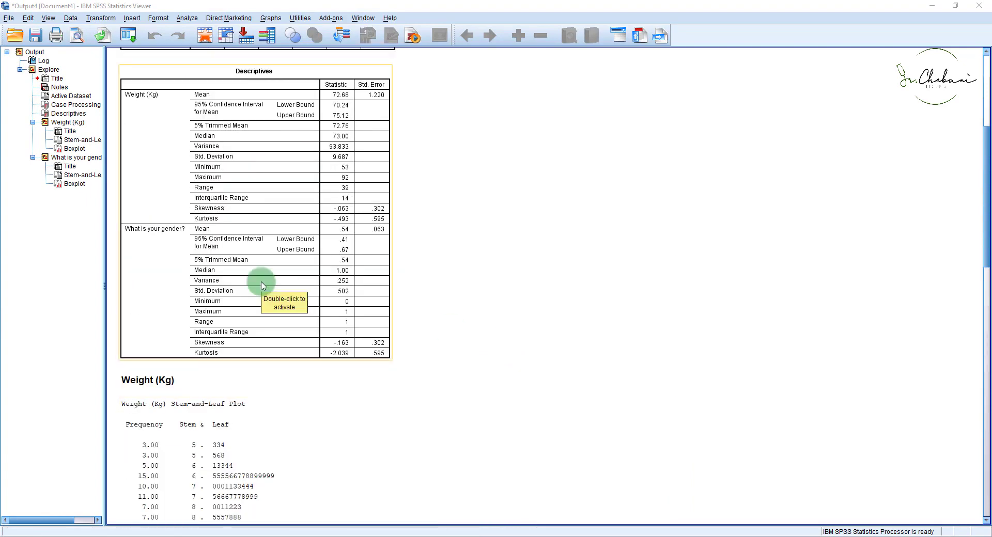
click(471, 360)
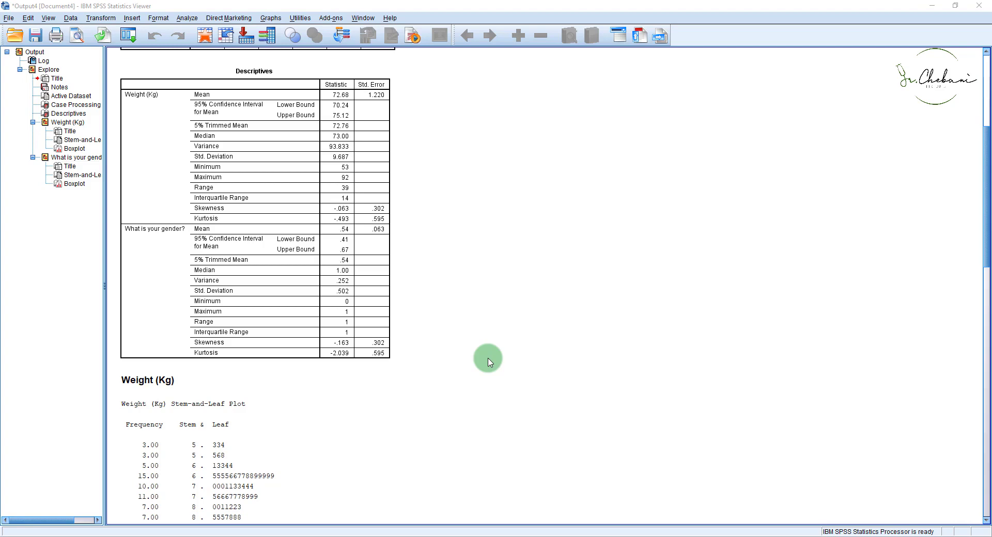
- Switch from the output back to the Health status.sav dataset in the Data Editor
key(alt+Tab)
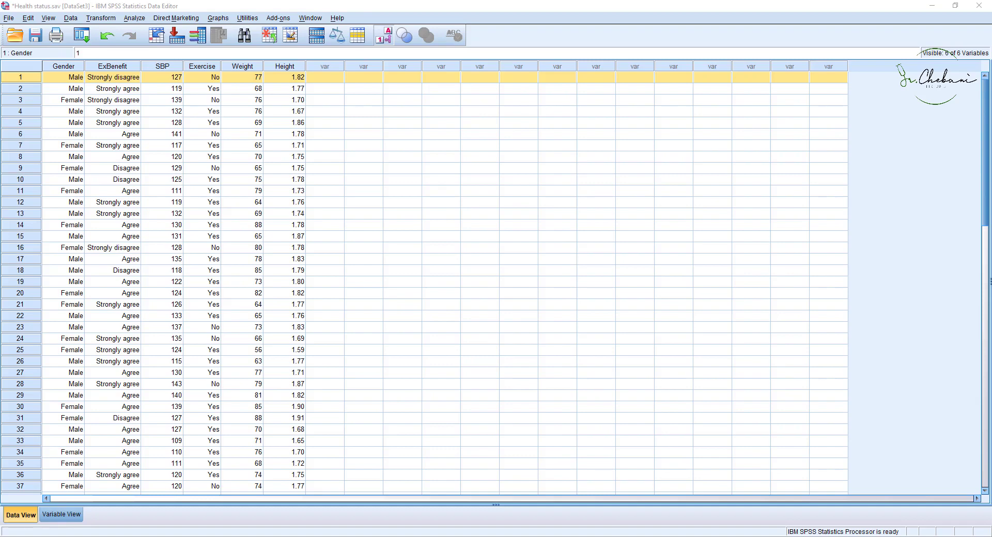
click(941, 193)
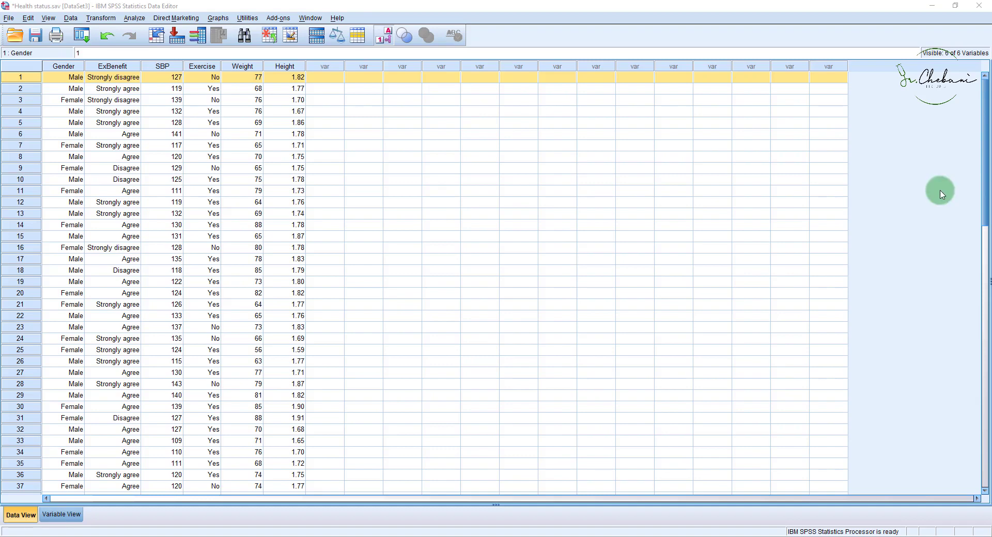